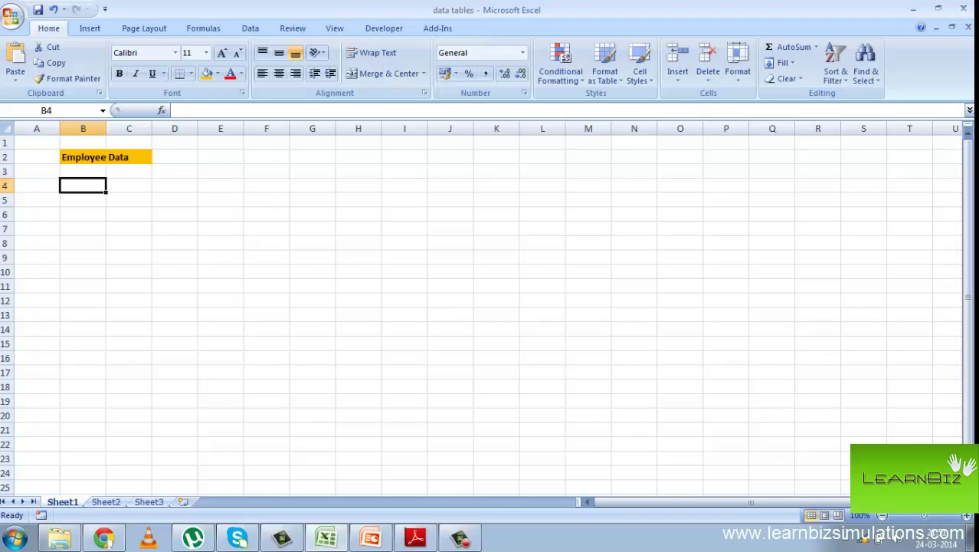
Step: Enter the headers Emp.no, First name and Last name across row 4
type("Emp.")
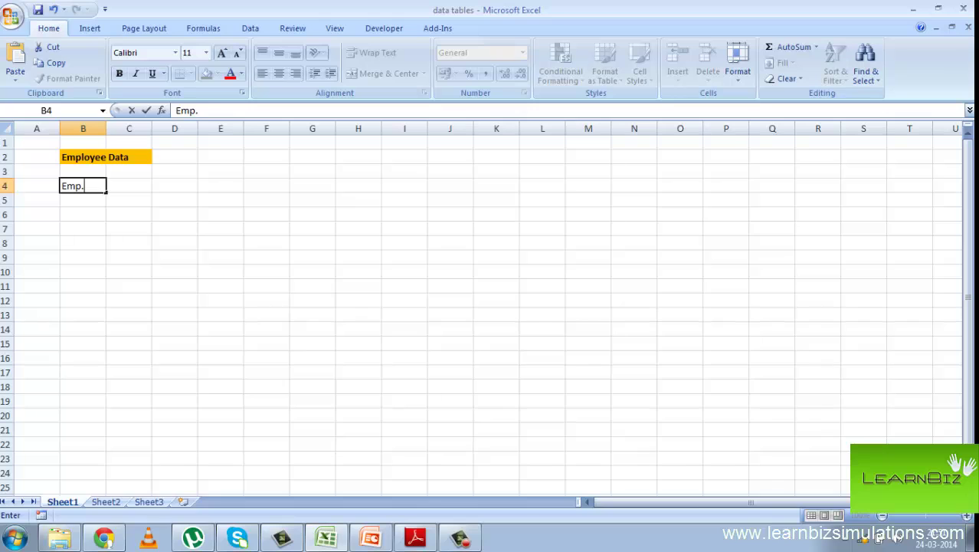
type("no")
key("Tab")
type("F")
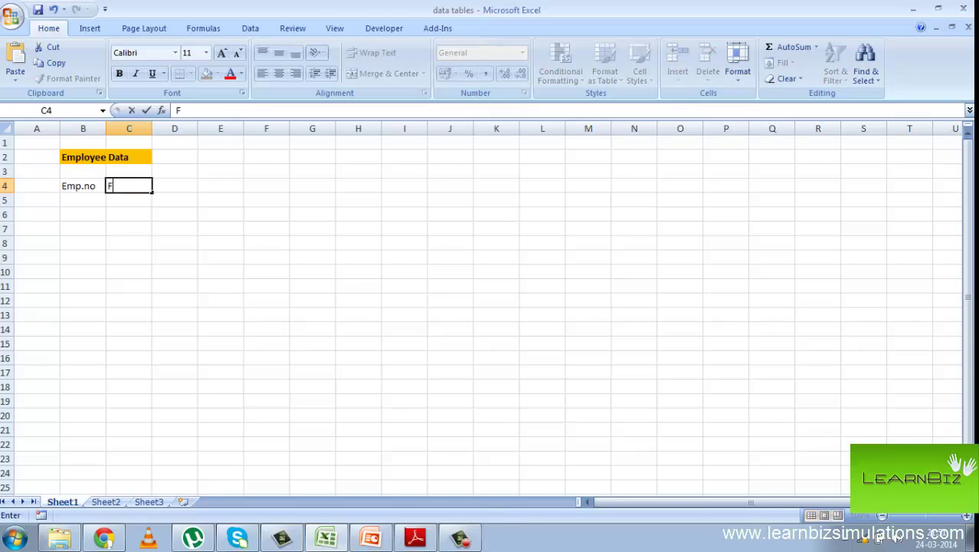
type("irst name")
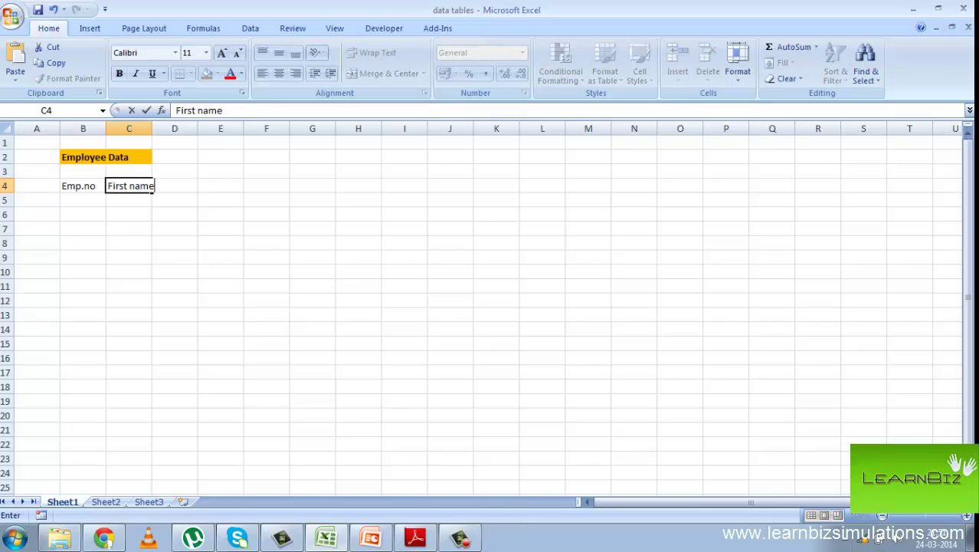
key("Tab")
type("Last name")
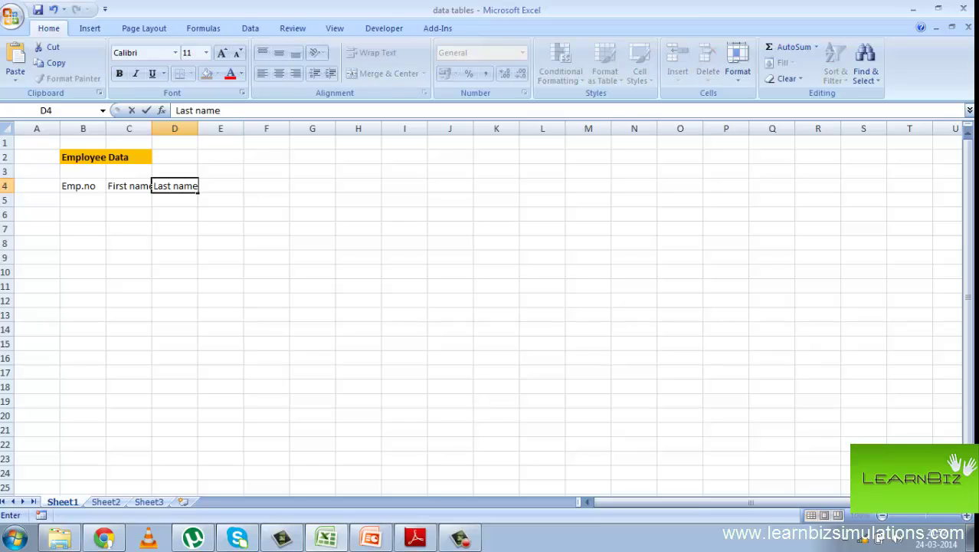
key("Tab")
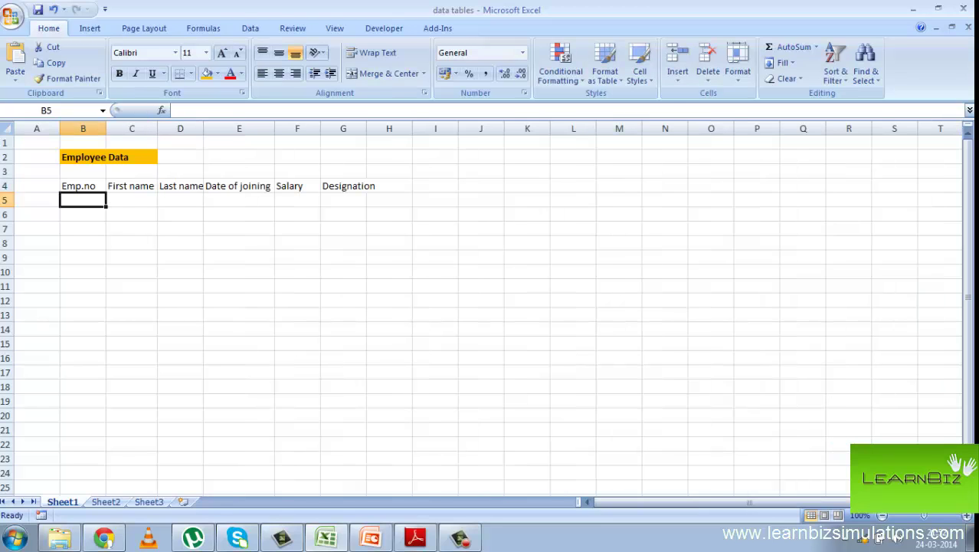
Step: Enter employee number 001 with the employee's first and last name in row 5
type("001")
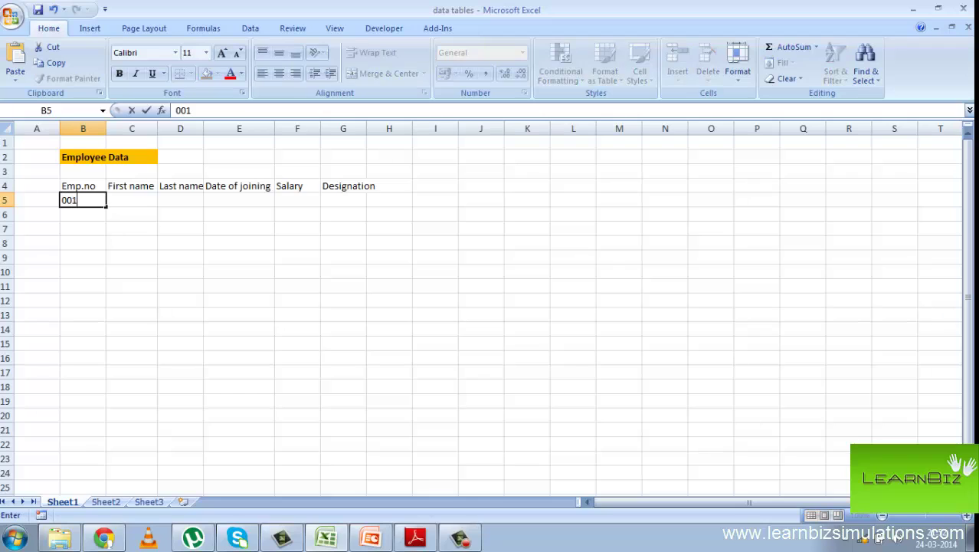
key("Tab")
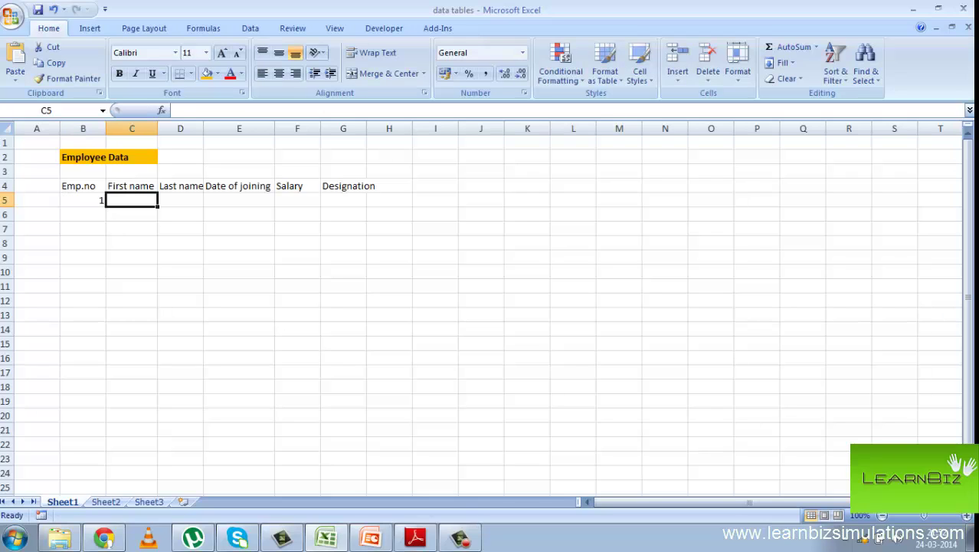
type("Ja")
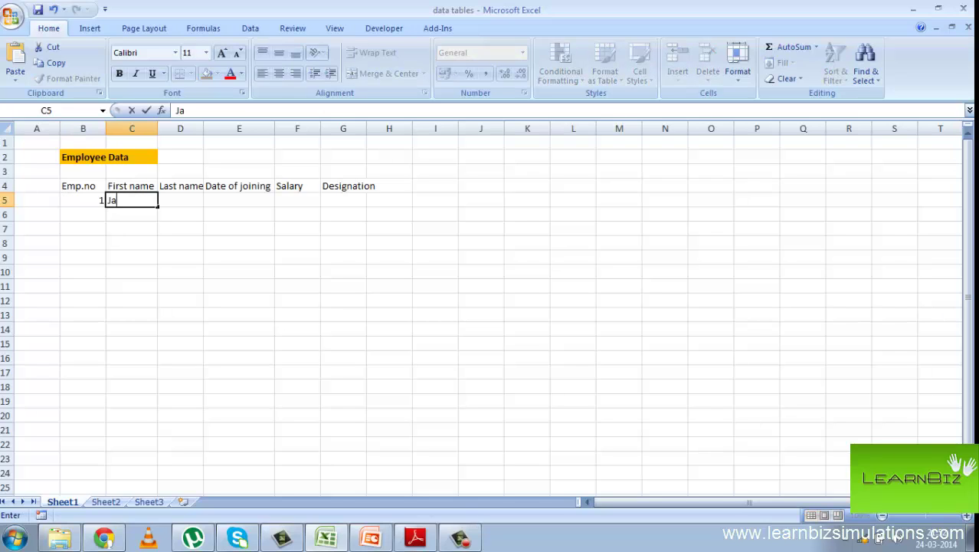
type("ck")
key("Tab")
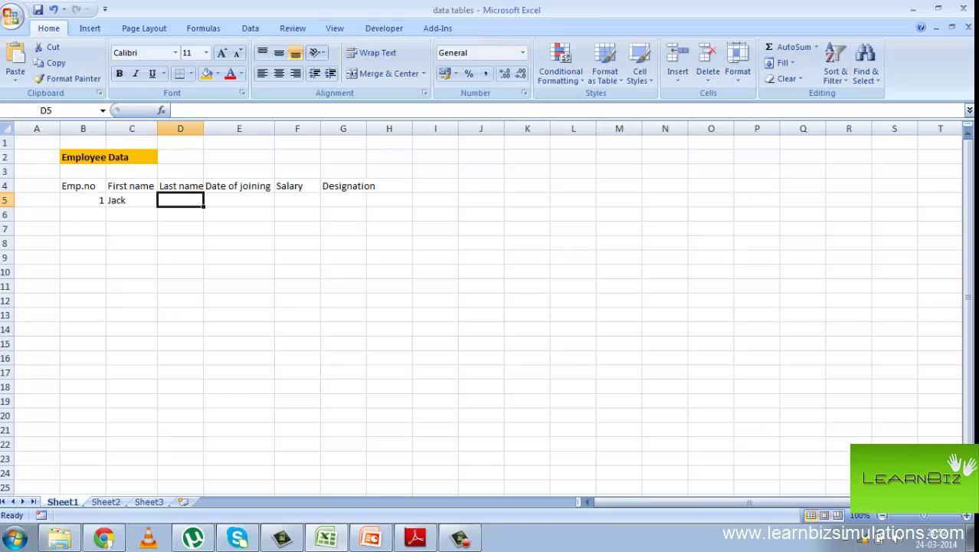
type("Reacher")
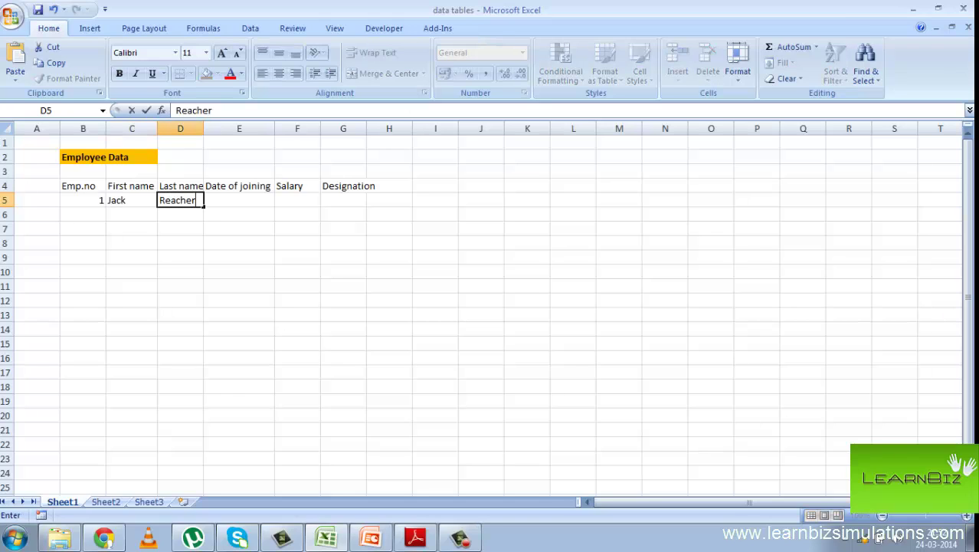
key("Tab")
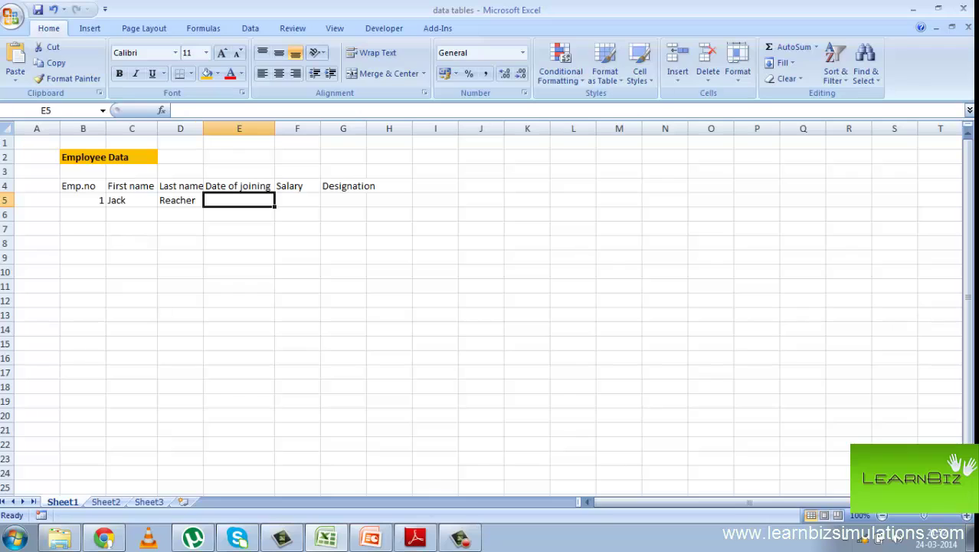
Step: Fill in joining date 23 March 2005, salary 50,000 and designation Sales Manager
type("23 MA")
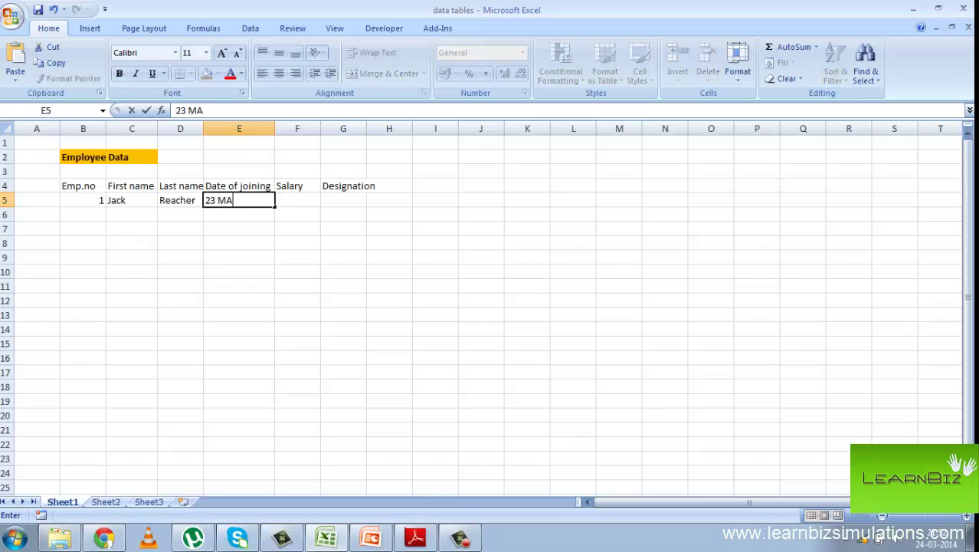
type("rch 2005")
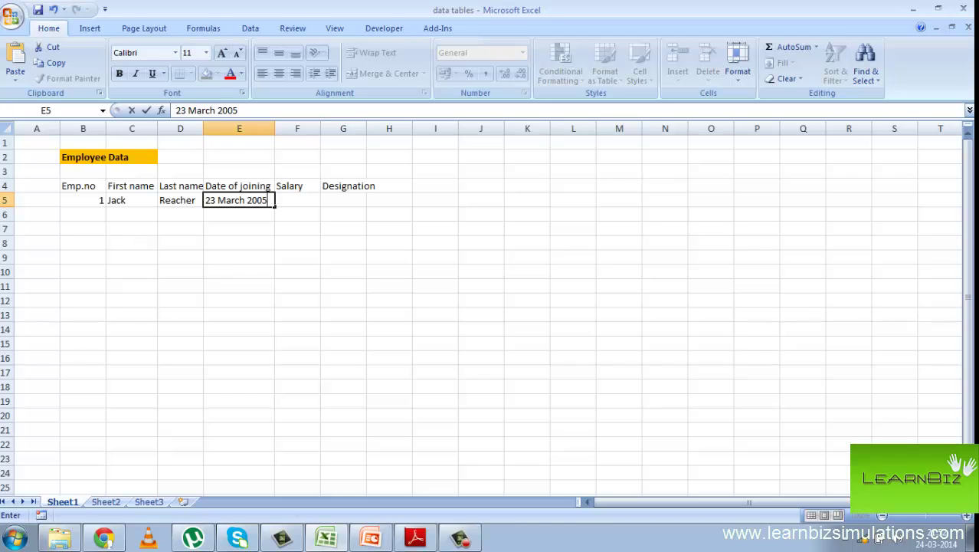
key("Tab")
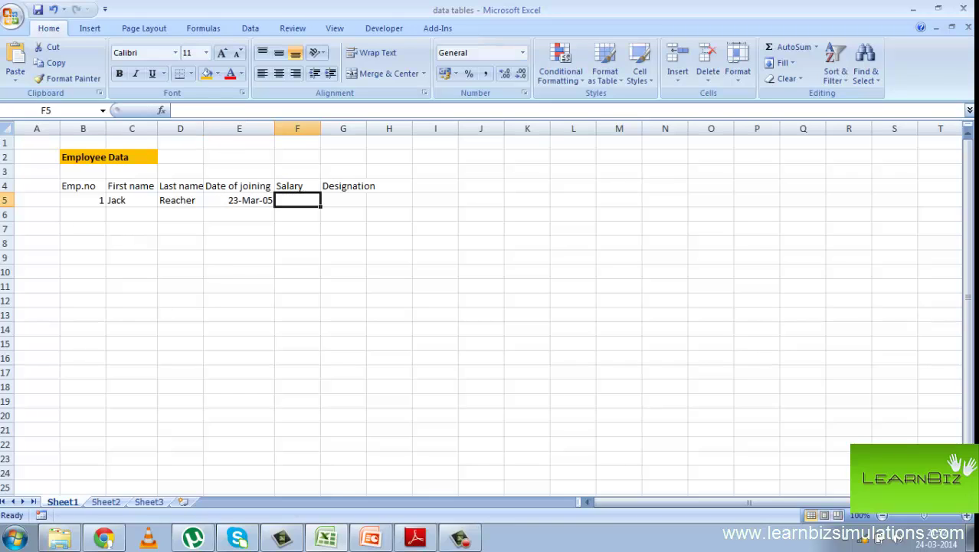
type("5")
key("BackSpace")
type("50,000")
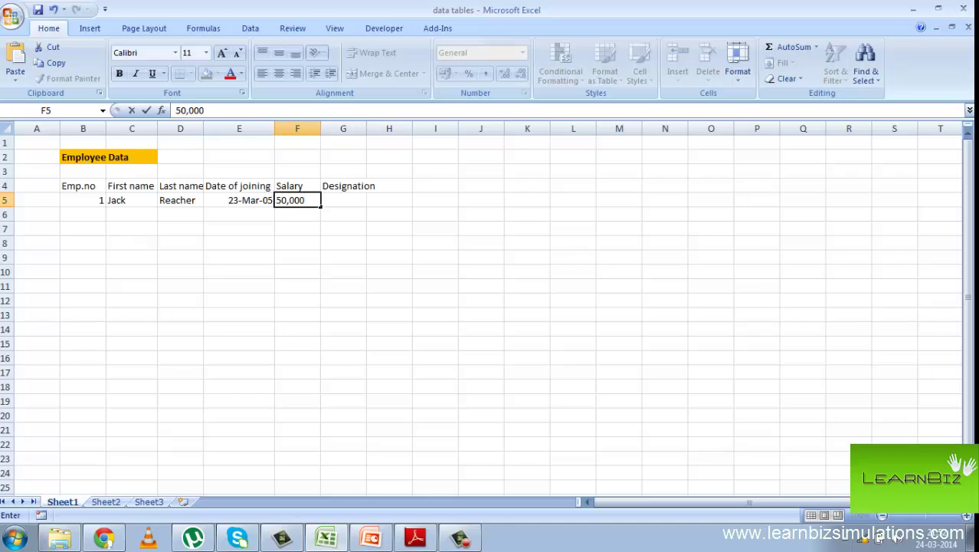
key("Tab")
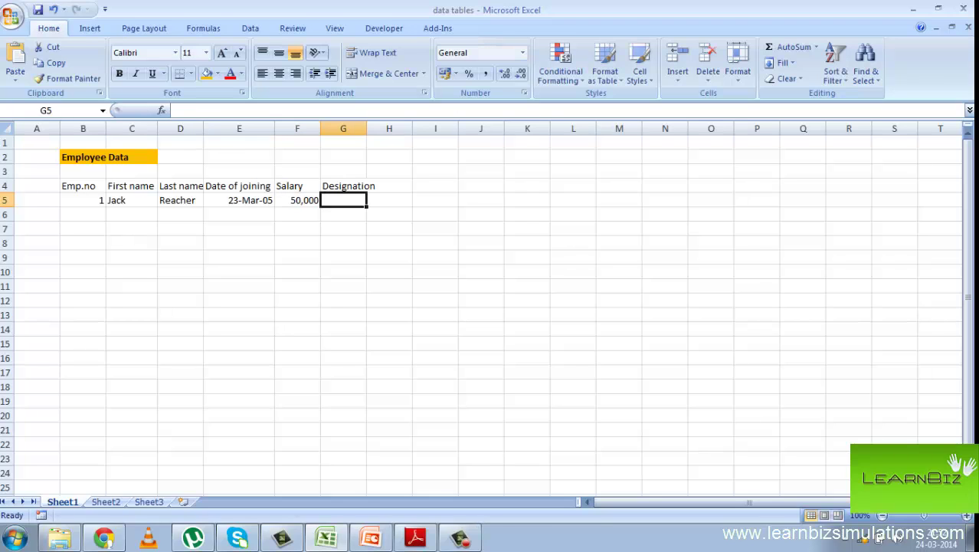
type("Sa")
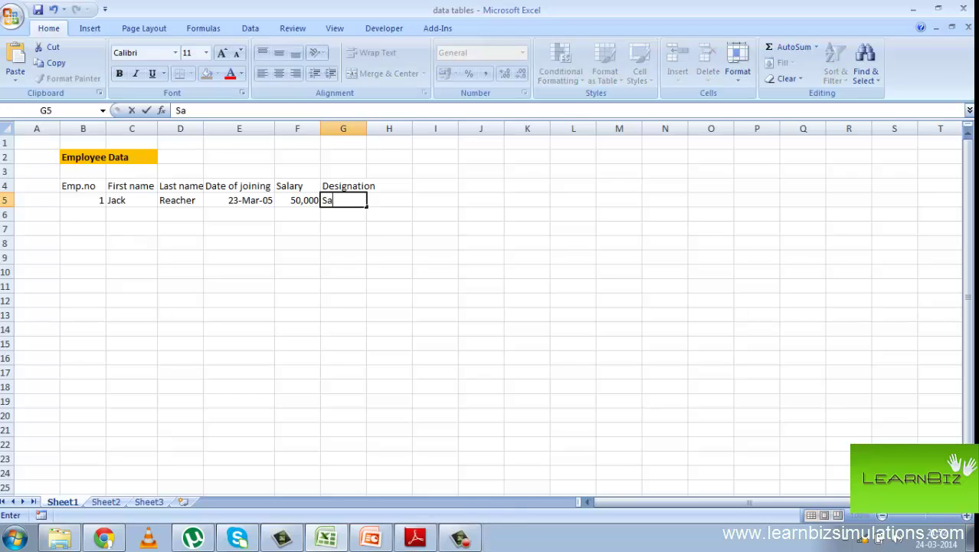
type("les Mana")
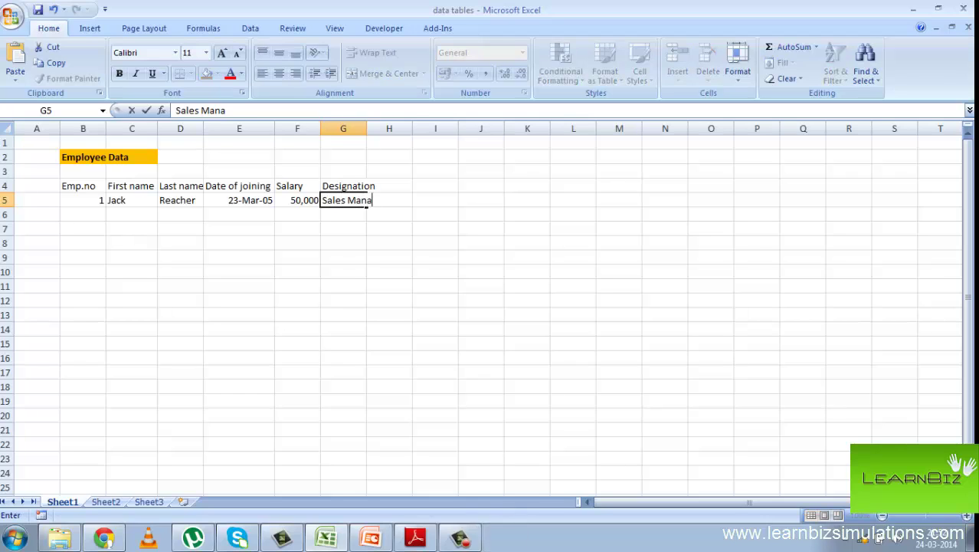
type("ger")
left_click(239, 200)
Step: Format E5 as Long Date and F5 as Currency, then widen column G
left_click(522, 52)
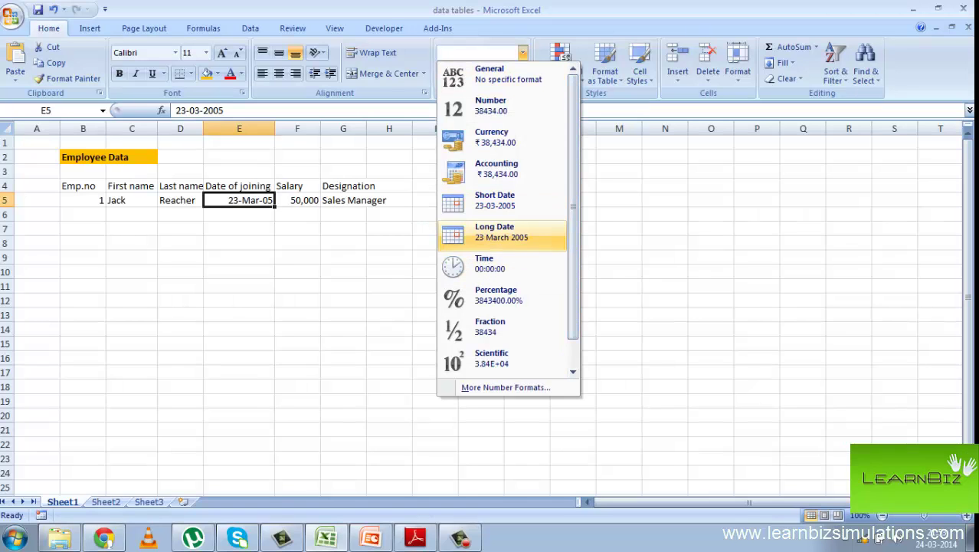
left_click(494, 232)
left_click(297, 200)
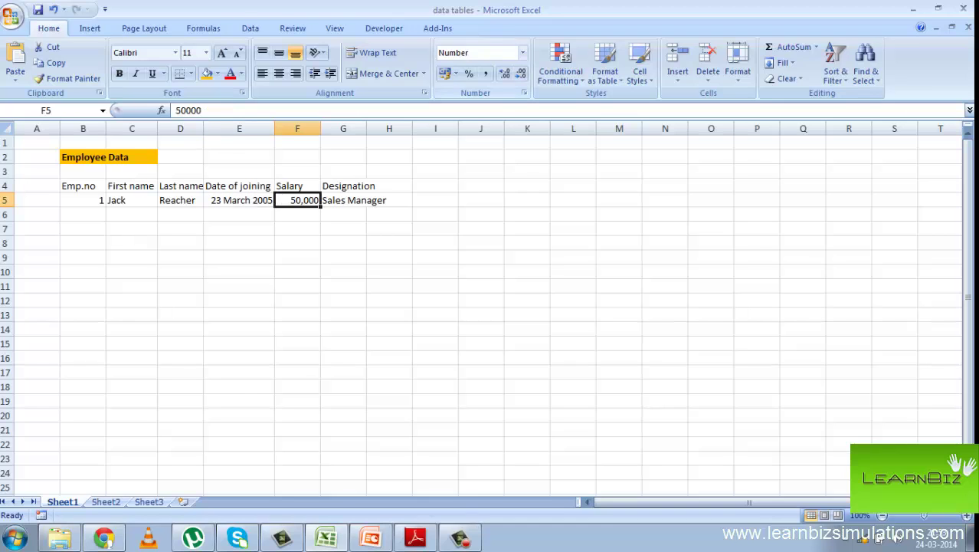
left_click(522, 52)
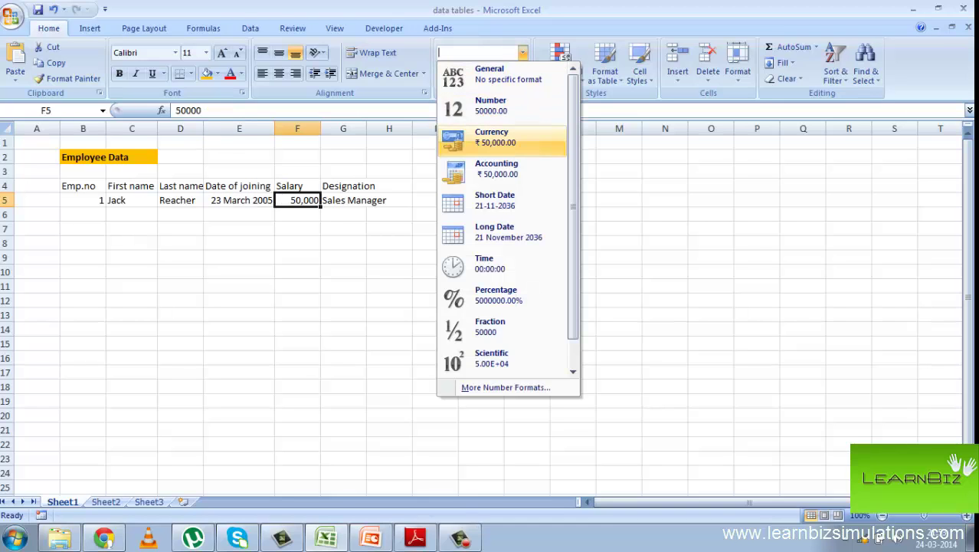
left_click(491, 136)
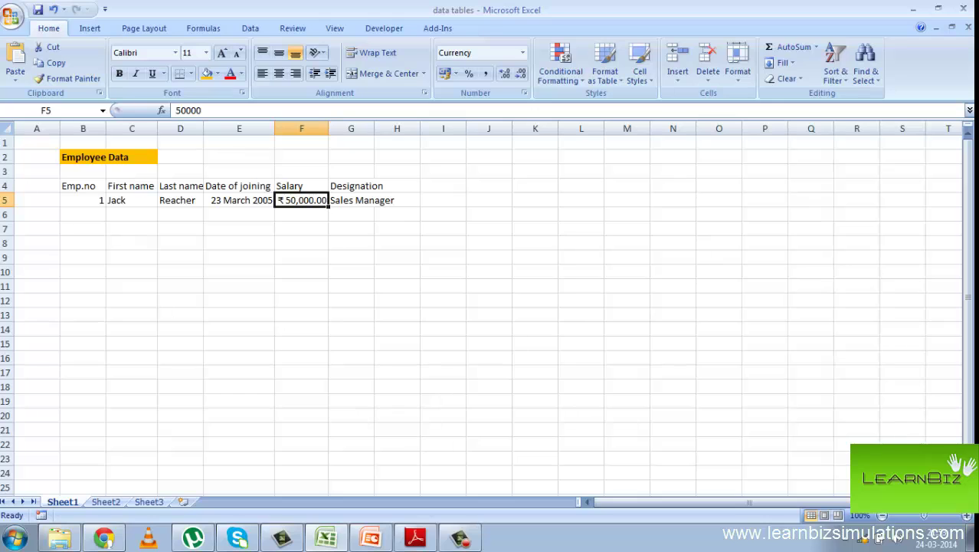
left_click_drag(374, 128, 404, 128)
left_click(238, 285)
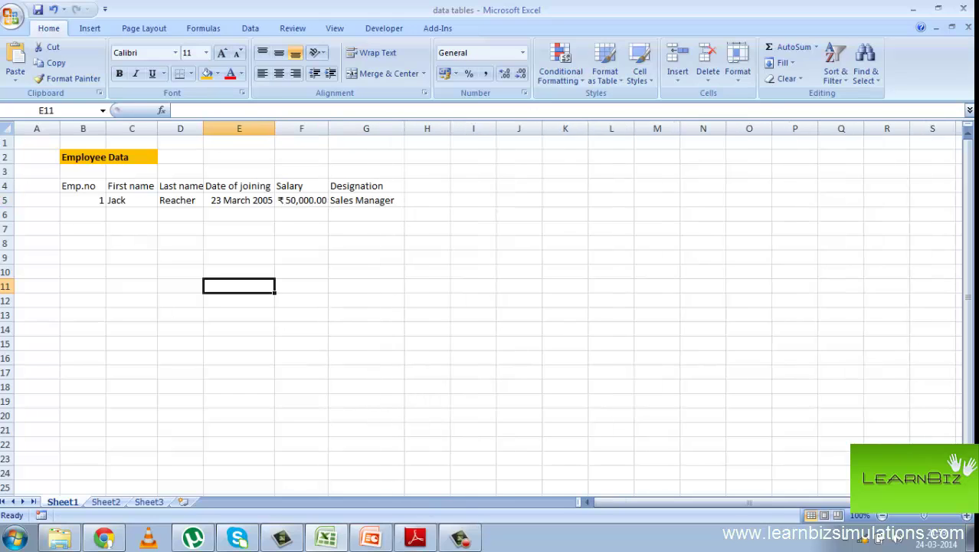
Step: Format B4:G5 as a table with a green Light style
left_click(83, 185)
left_click_drag(83, 185, 366, 200)
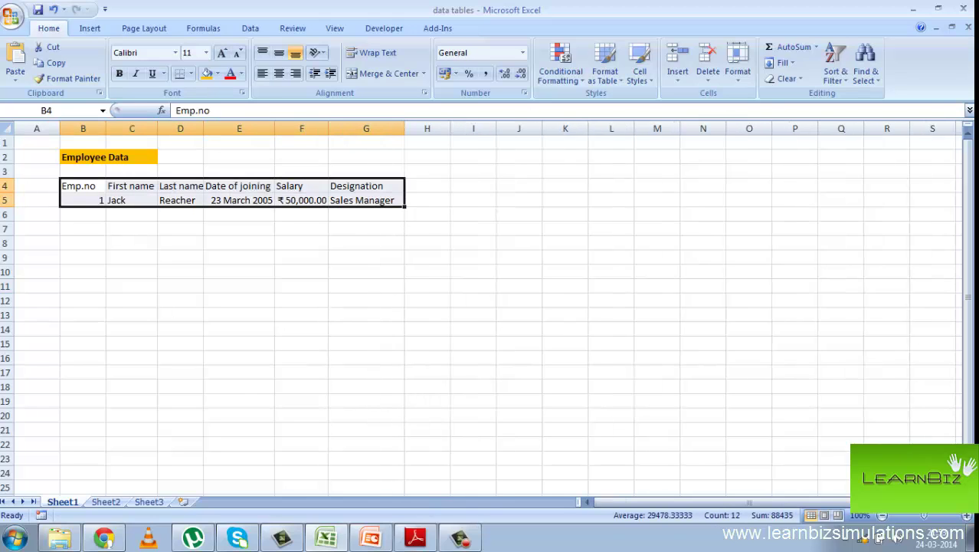
left_click(604, 69)
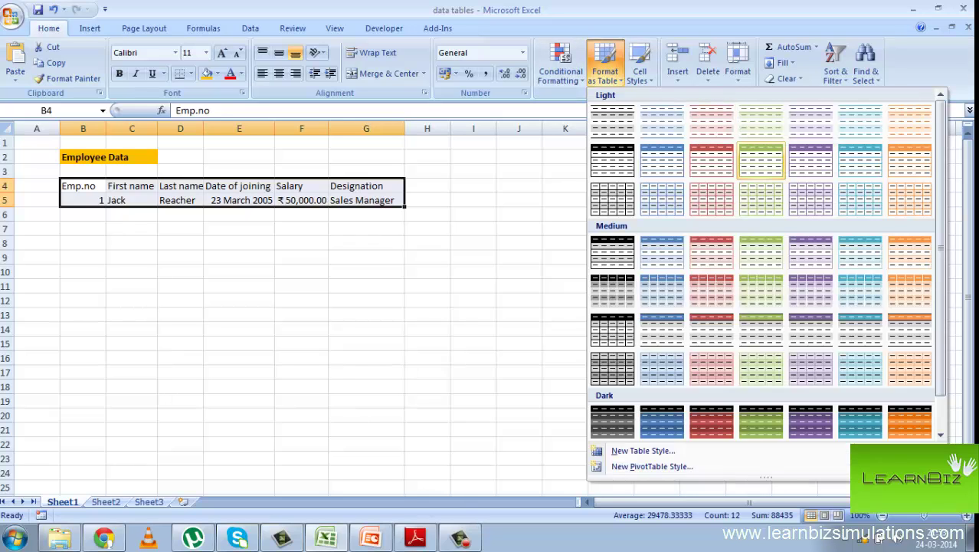
left_click(761, 161)
key("Return")
Step: Add the header ESOP in H4 to extend the table
left_click(569, 186)
type("ESOP")
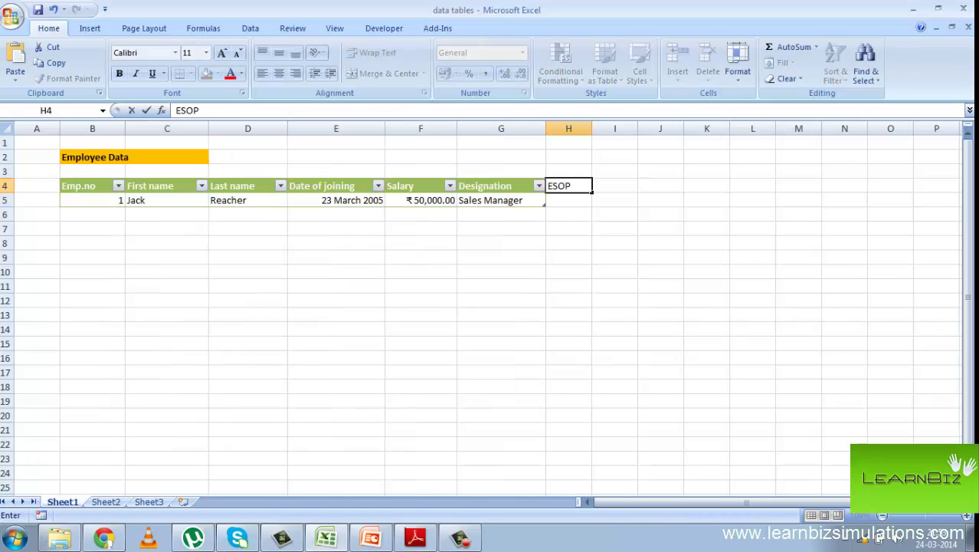
key("Return")
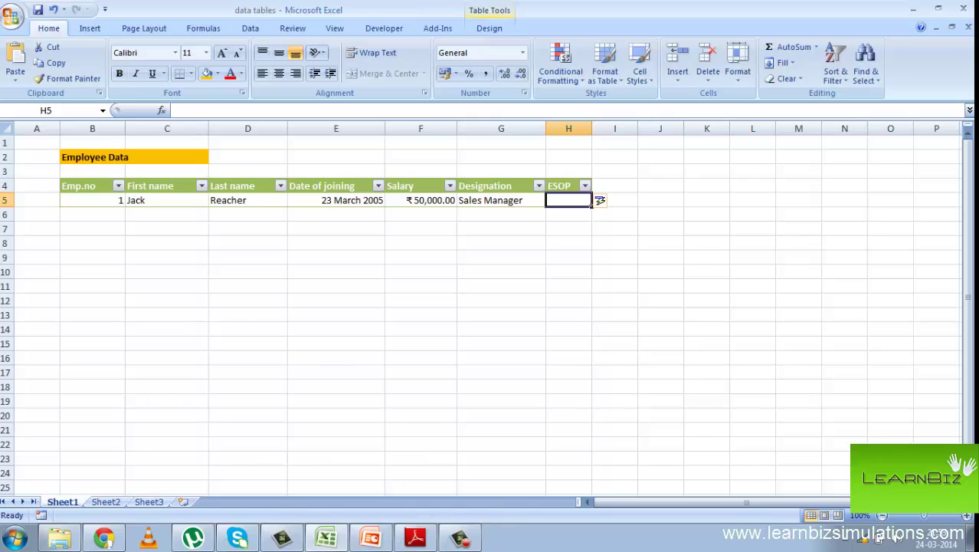
Step: Set the first employee's ESOP to Y and start a new table row
type("Y")
left_click(501, 243)
left_click(568, 200)
key("Tab")
Step: Enter Emp.no 2 with the second employee's first and last name
type("2")
key("Tab")
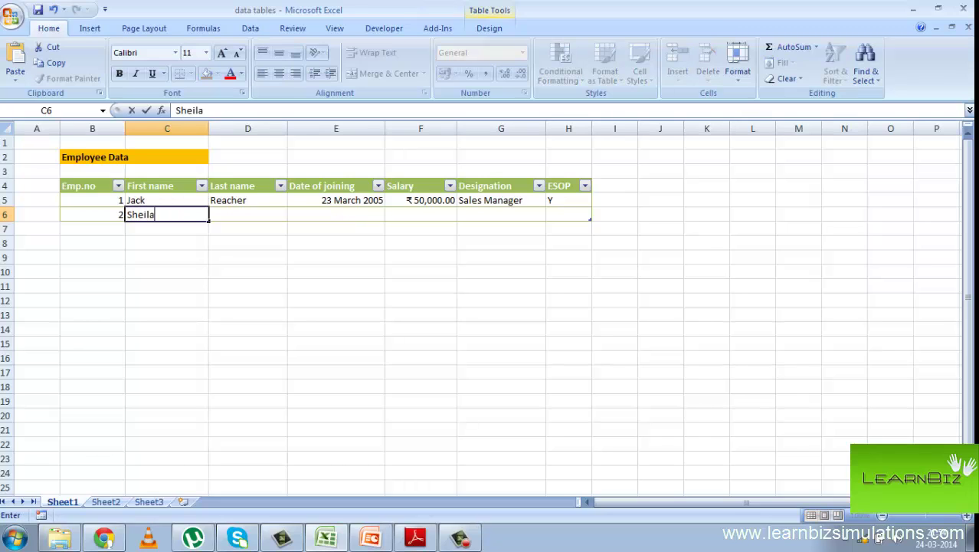
key("Tab")
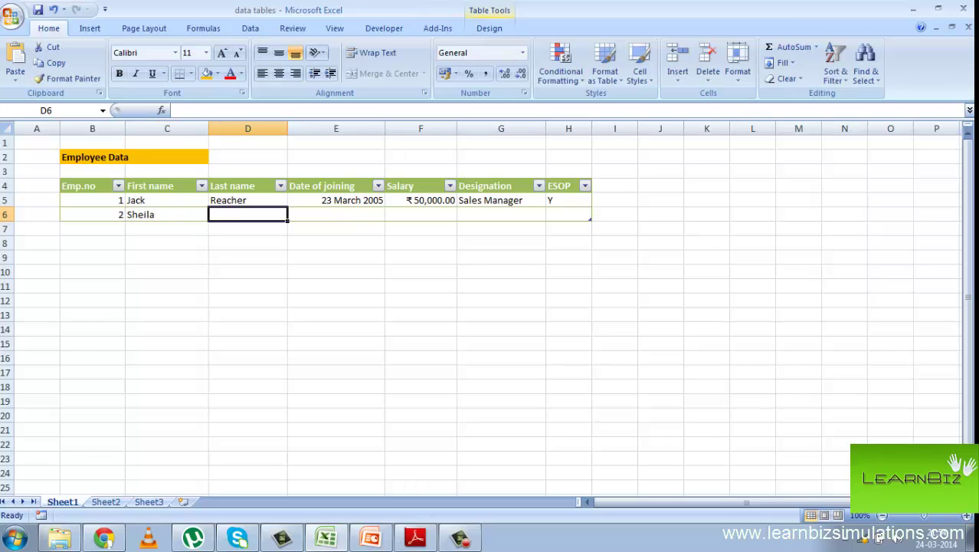
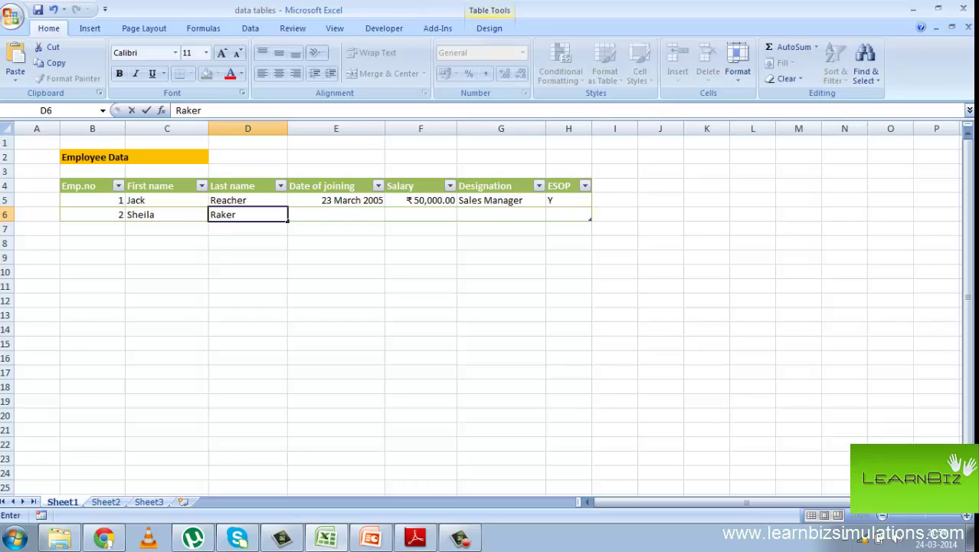
key("Tab")
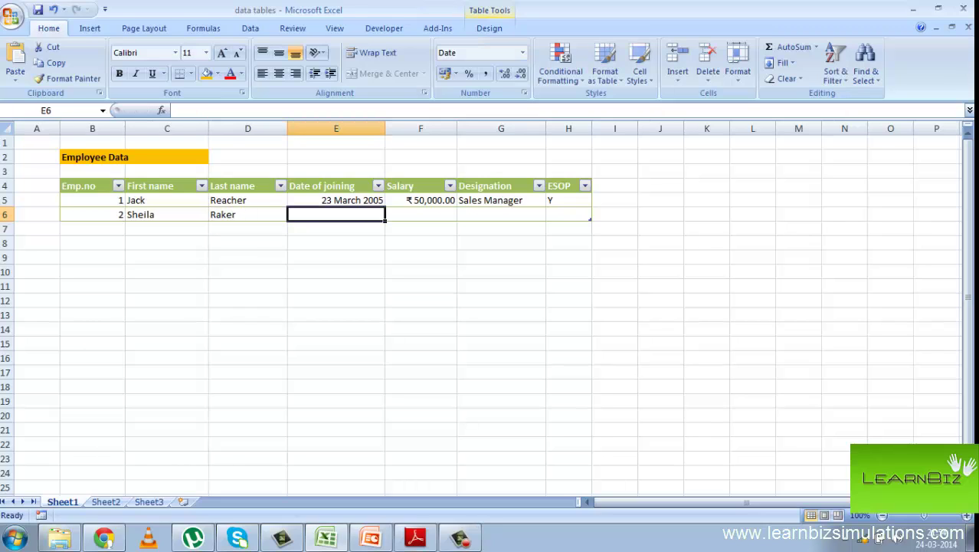
Step: Fill in joining date 14 June 2010, Front desk operator designation and ESOP N
type("14 Jun")
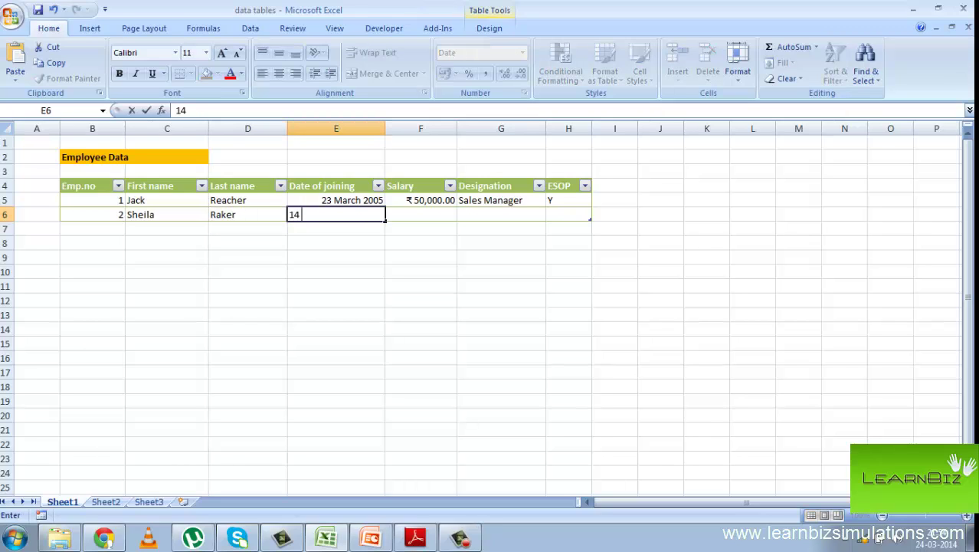
type("e 2")
type("0")
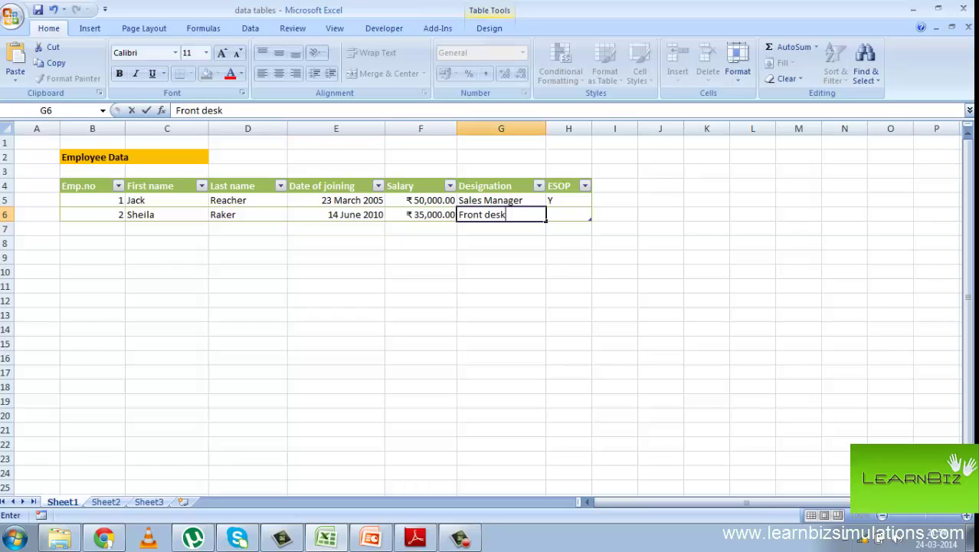
type("oper")
type("ator")
key("Tab")
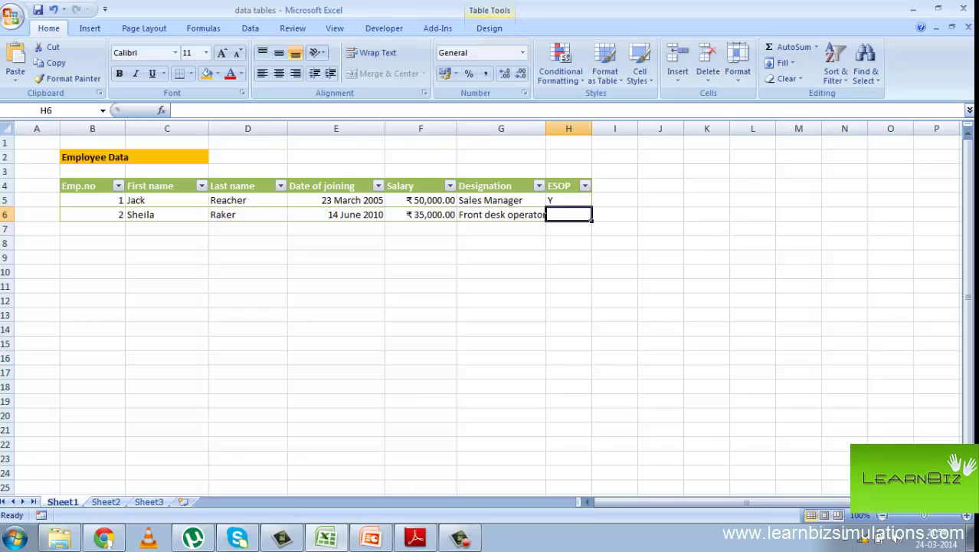
type("N")
left_click(569, 257)
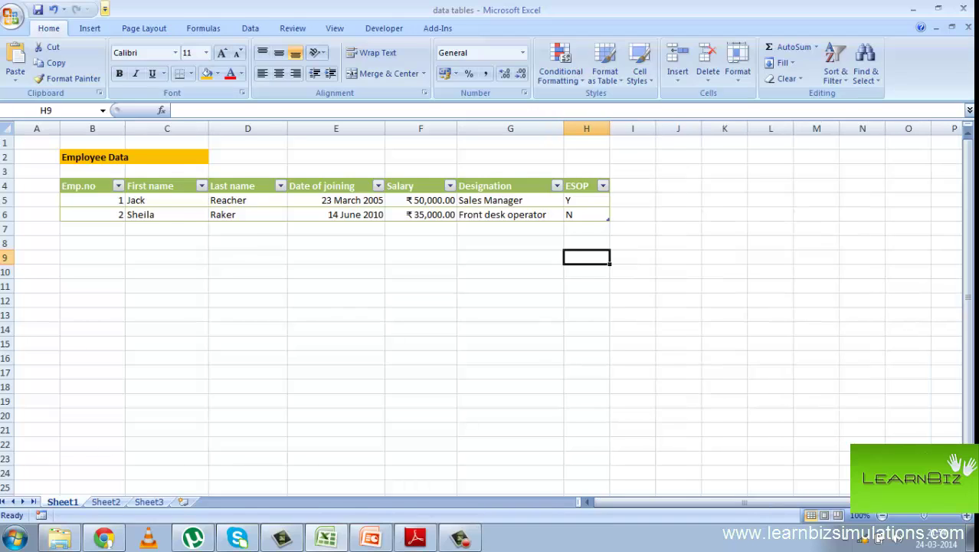
left_click(105, 8)
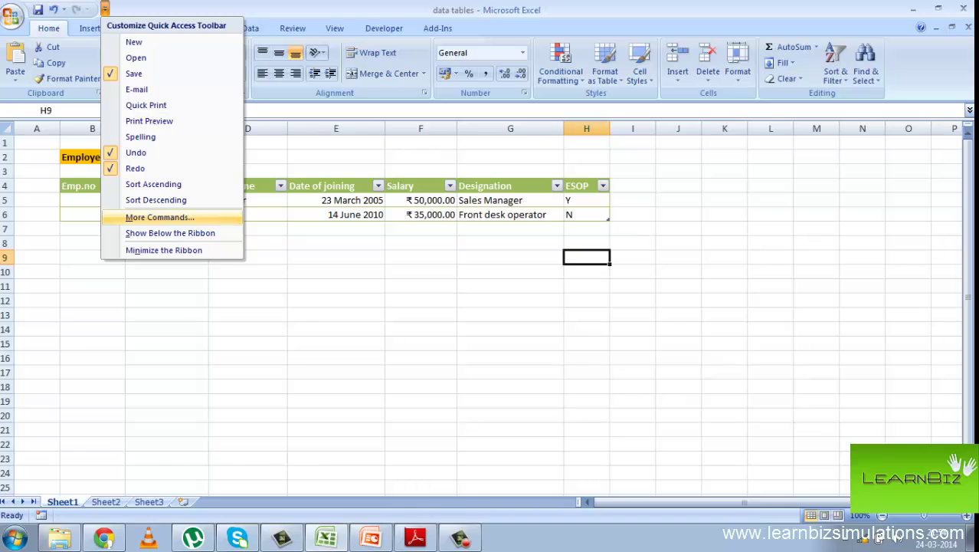
Step: Add Form... from Commands Not in the Ribbon to the Quick Access Toolbar
left_click(161, 218)
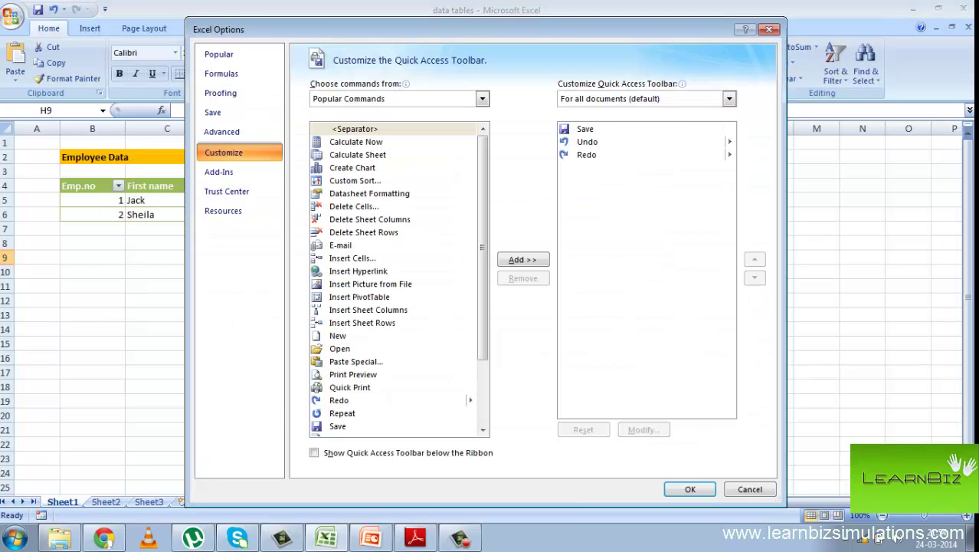
left_click(482, 98)
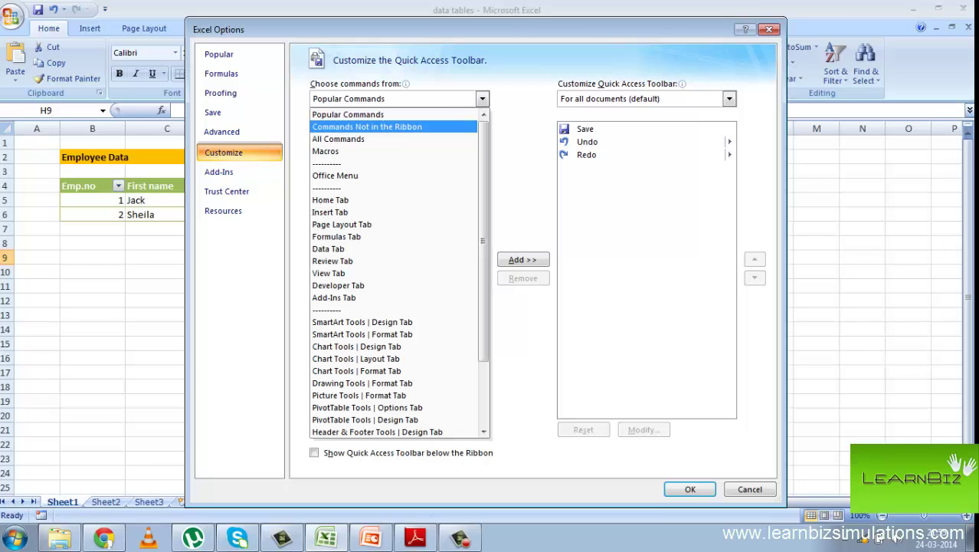
left_click(367, 126)
scroll(469, 168, "down", 9)
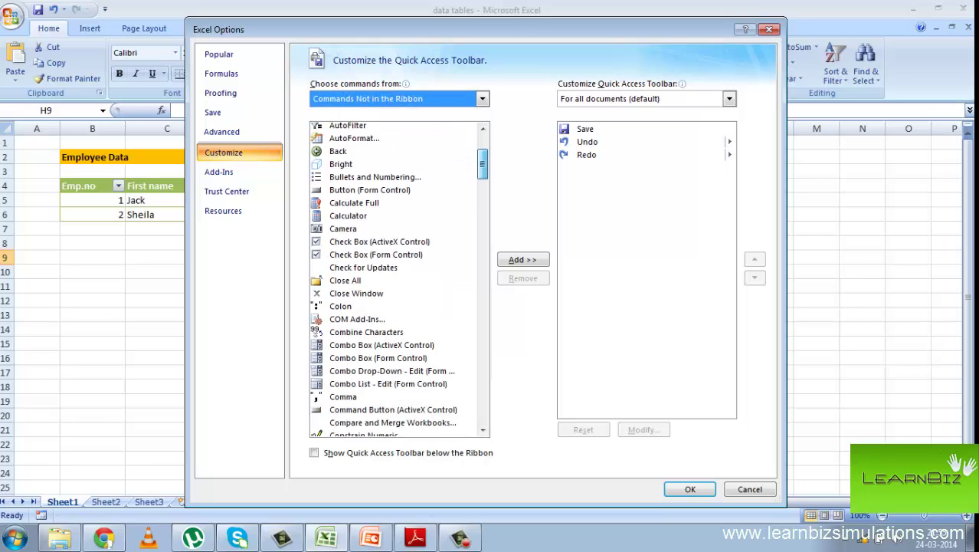
scroll(398, 279, "down", 8)
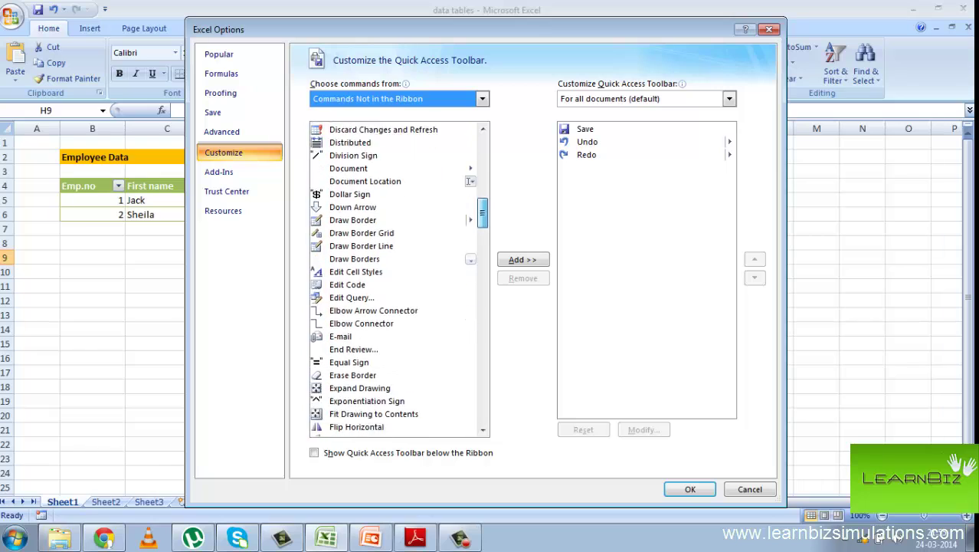
scroll(399, 279, "down", 2)
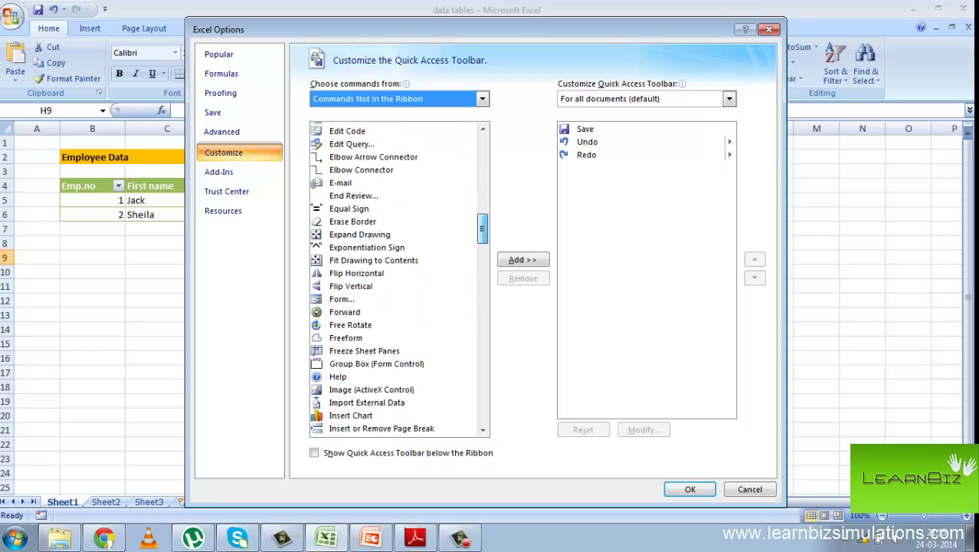
left_click(342, 299)
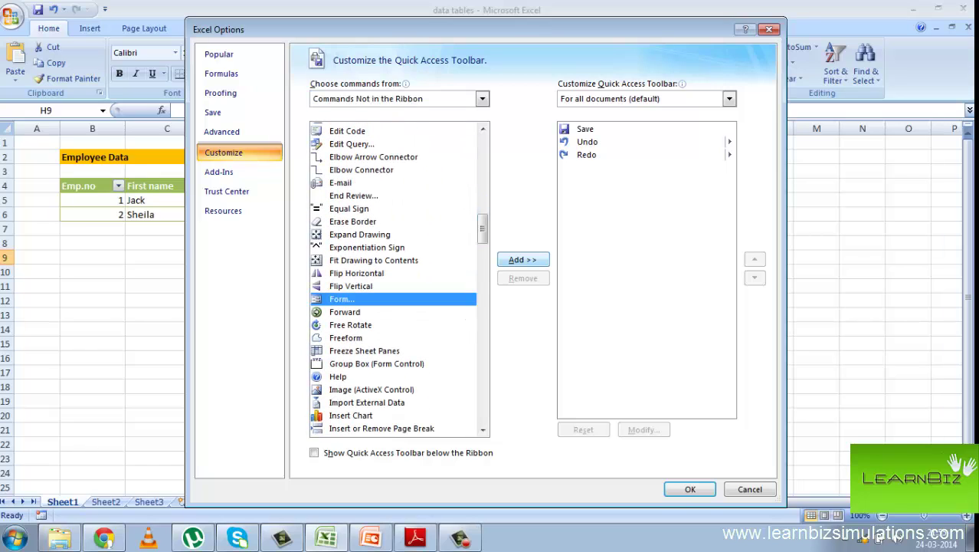
left_click(523, 260)
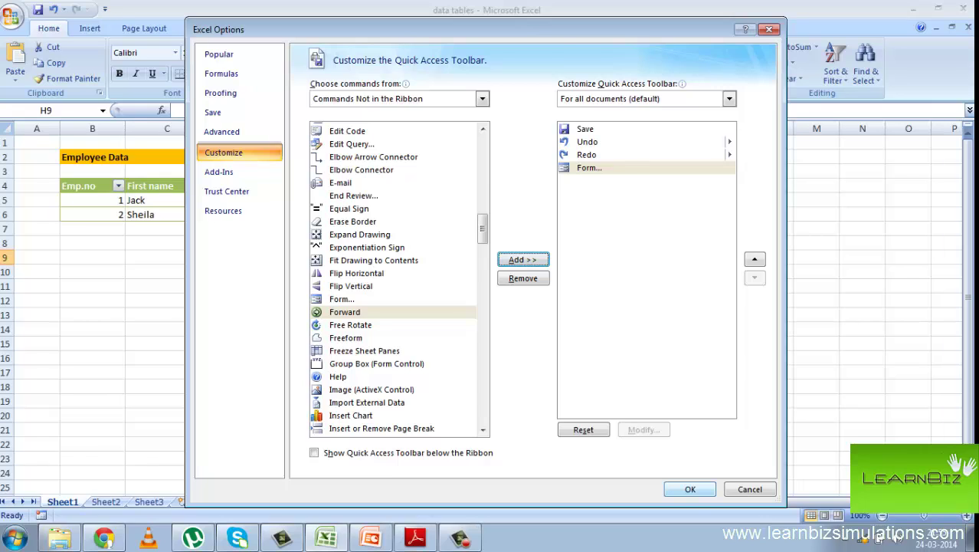
key("Return")
left_click_drag(92, 186, 587, 200)
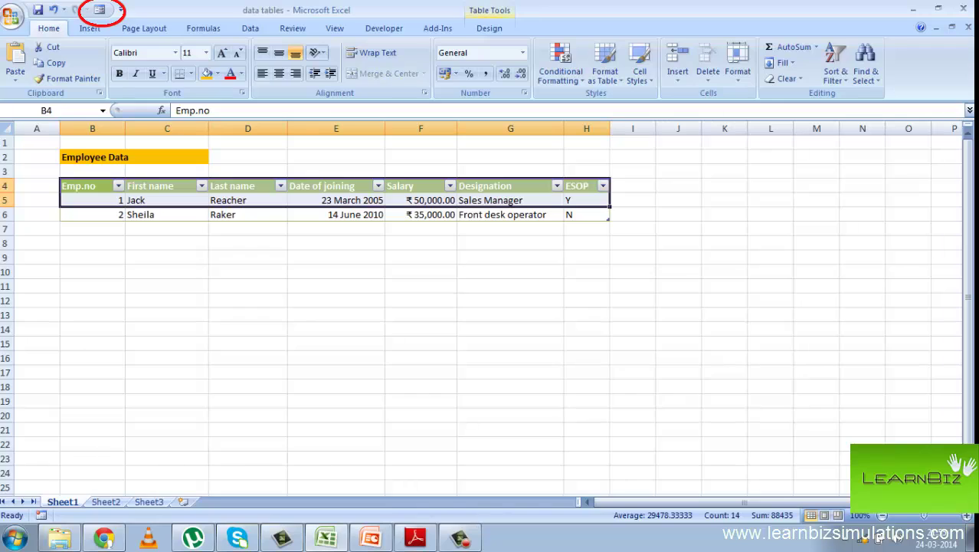
Step: Add a new record for employee 45 through the data form
left_click(99, 10)
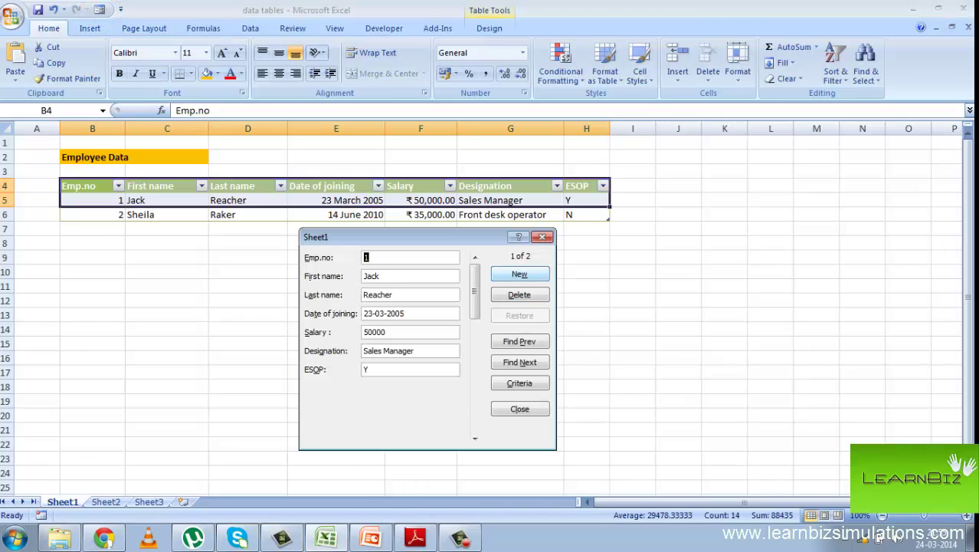
left_click(519, 274)
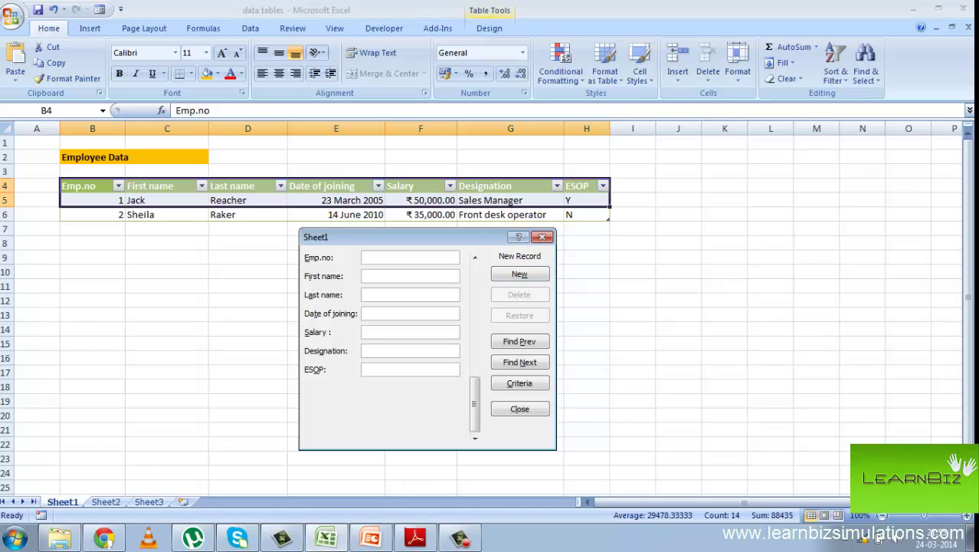
type("45")
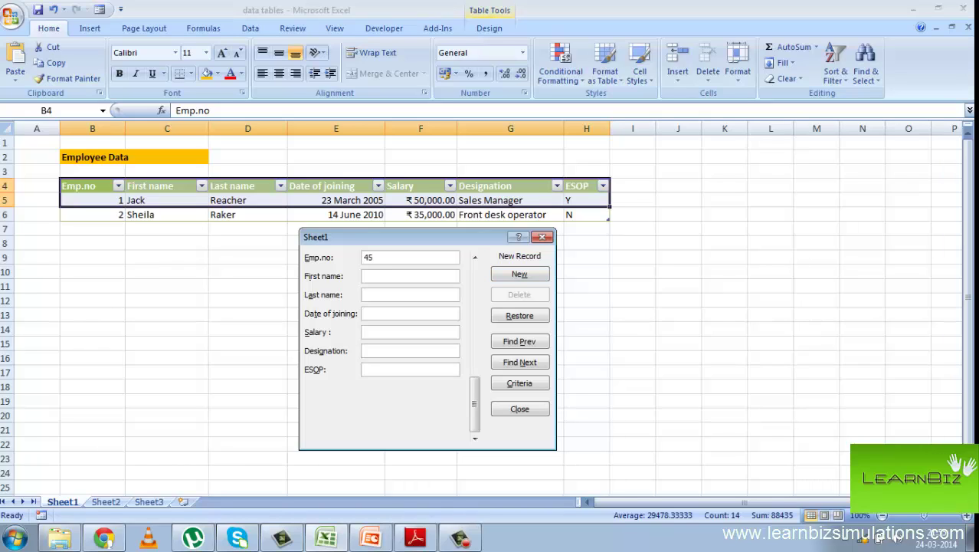
key("Tab")
type("James")
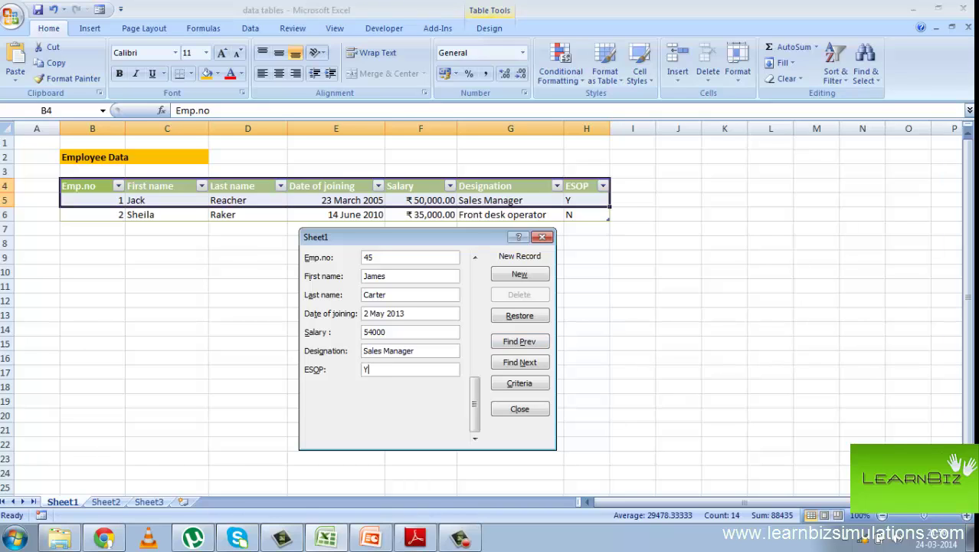
left_click(520, 274)
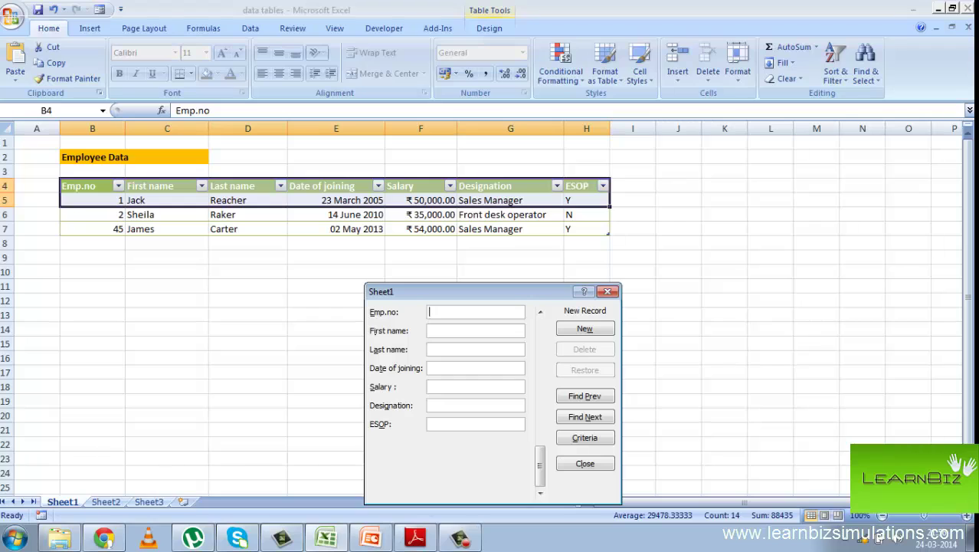
Step: Browse back and forth through the records in the data form
left_click(577, 365)
left_click(577, 365)
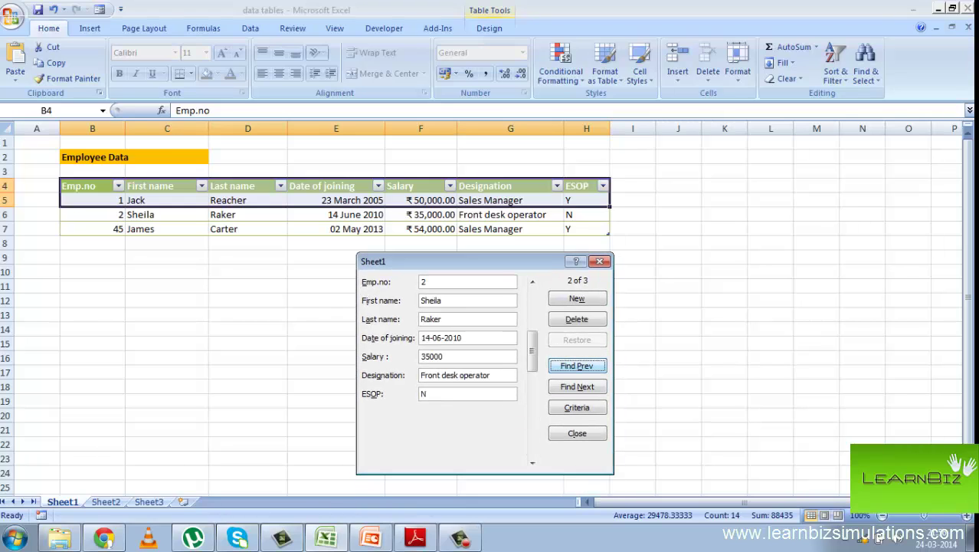
left_click(577, 366)
left_click(577, 387)
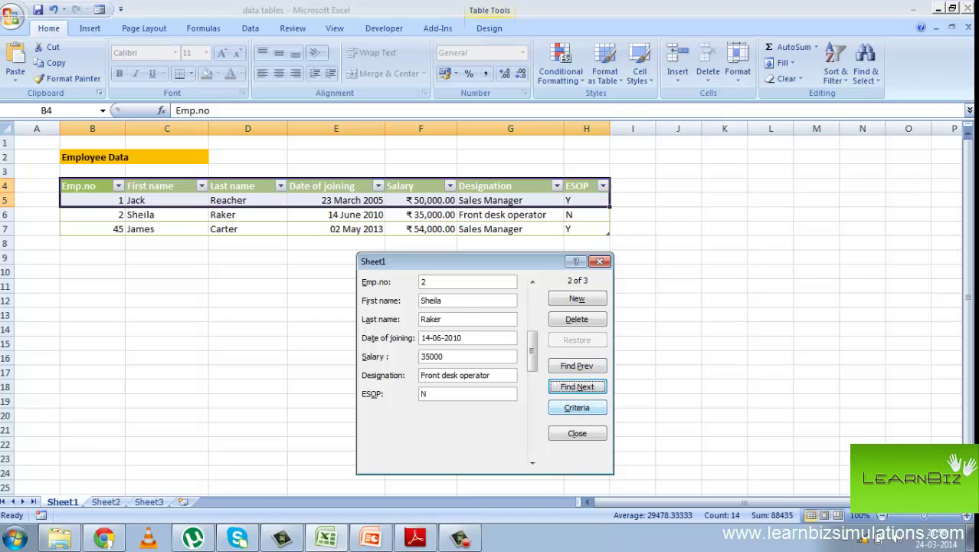
Step: Search for last names matching R*, step through the matches, and close the form
left_click(577, 406)
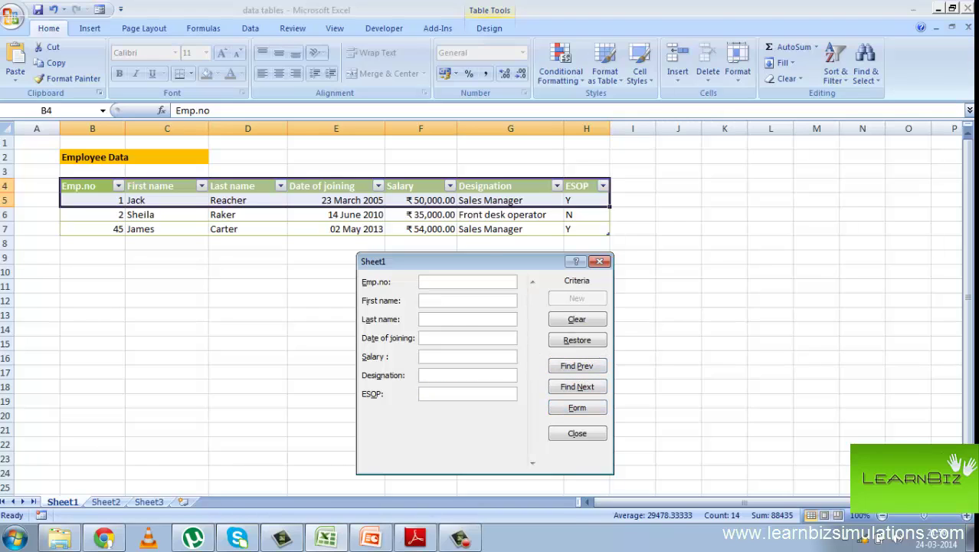
left_click(468, 301)
type("R*")
key("Return")
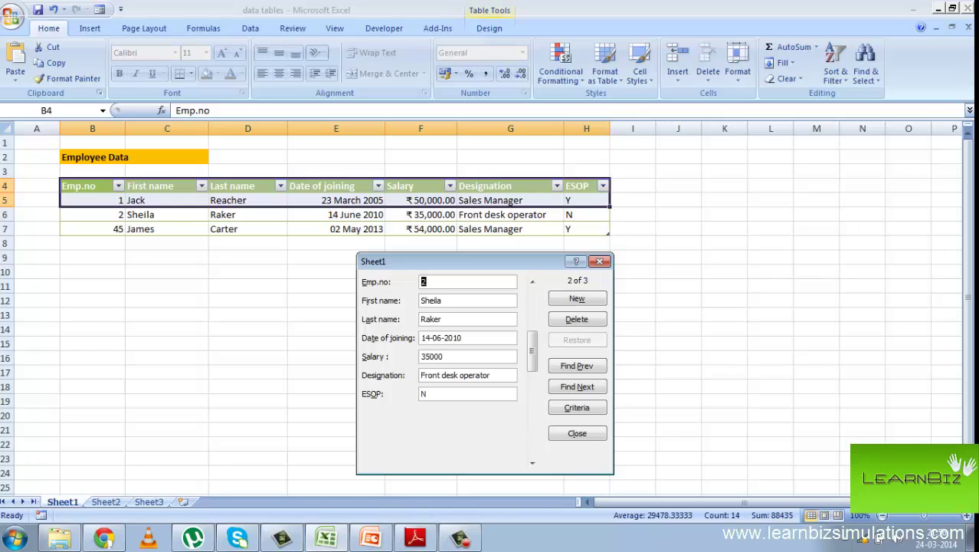
left_click(577, 386)
key("alt+p")
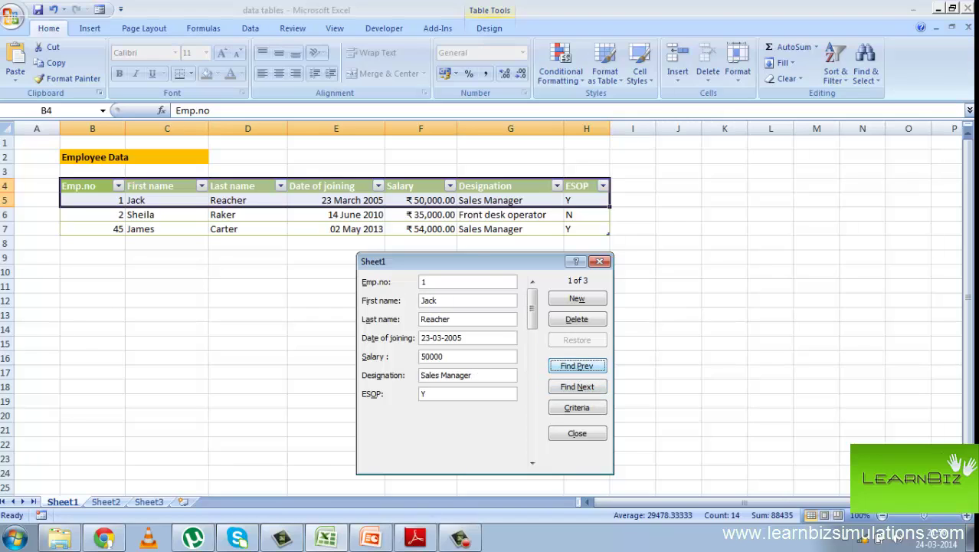
key("alt+n")
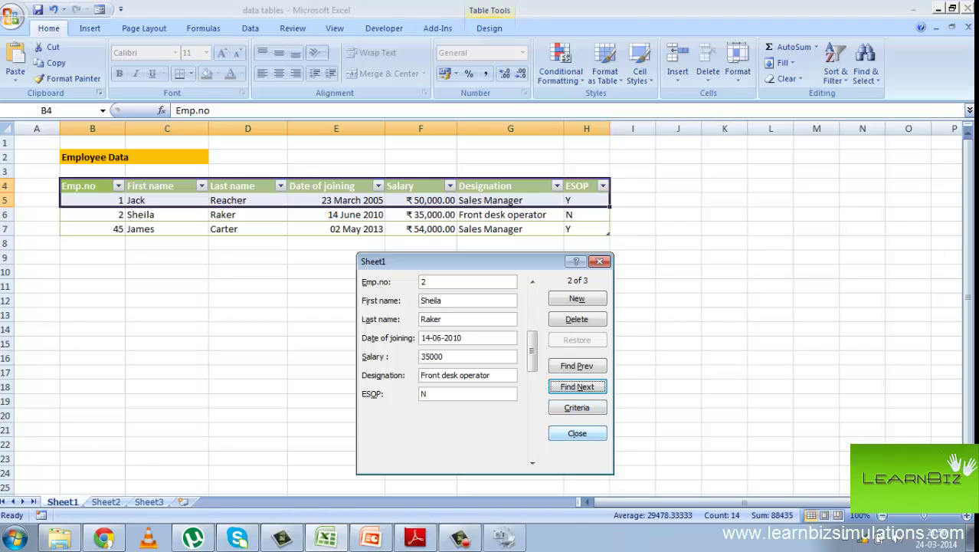
key("Escape")
left_click(92, 242)
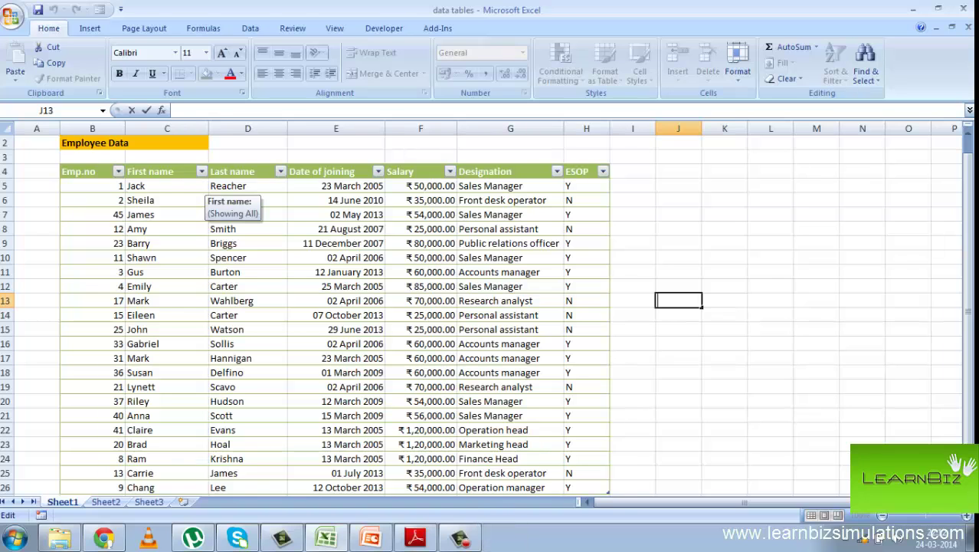
Step: Sort the table A to Z on the First name column
left_click(201, 170)
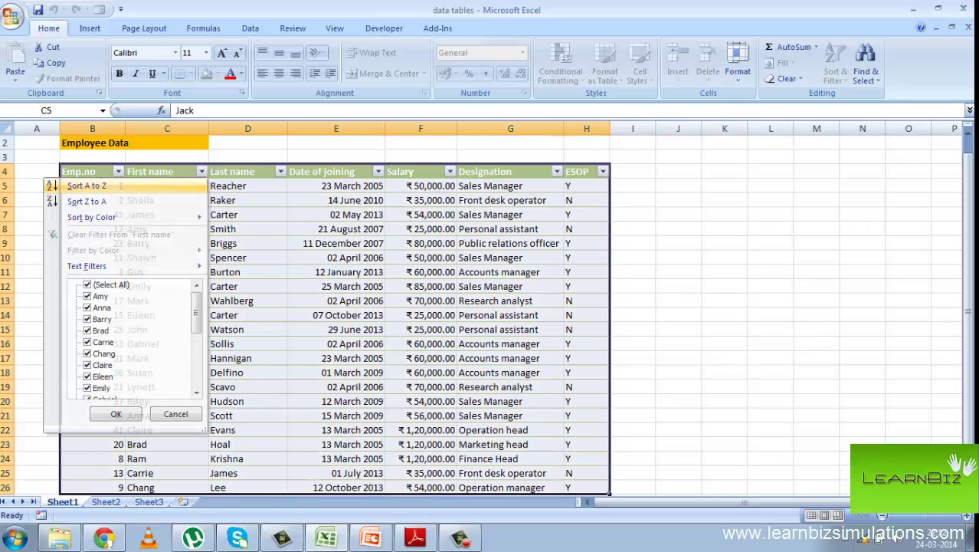
left_click(87, 186)
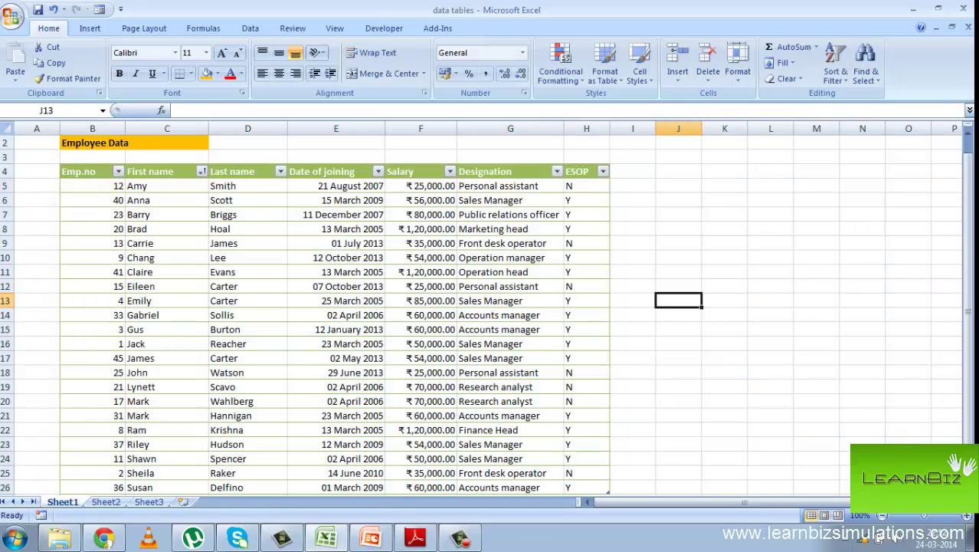
left_click(100, 200)
left_click(835, 63)
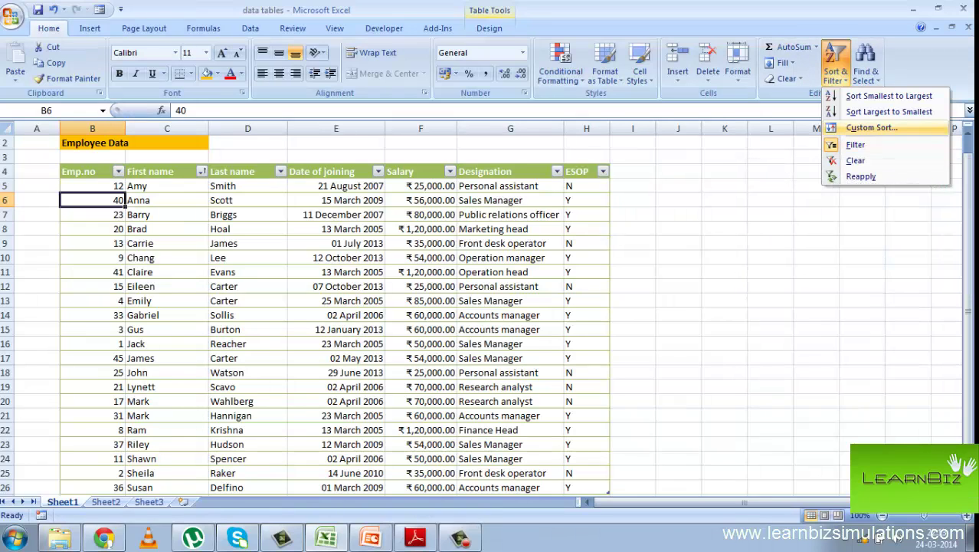
Step: Add a Then by Last name level in Custom Sort and apply it
left_click(868, 127)
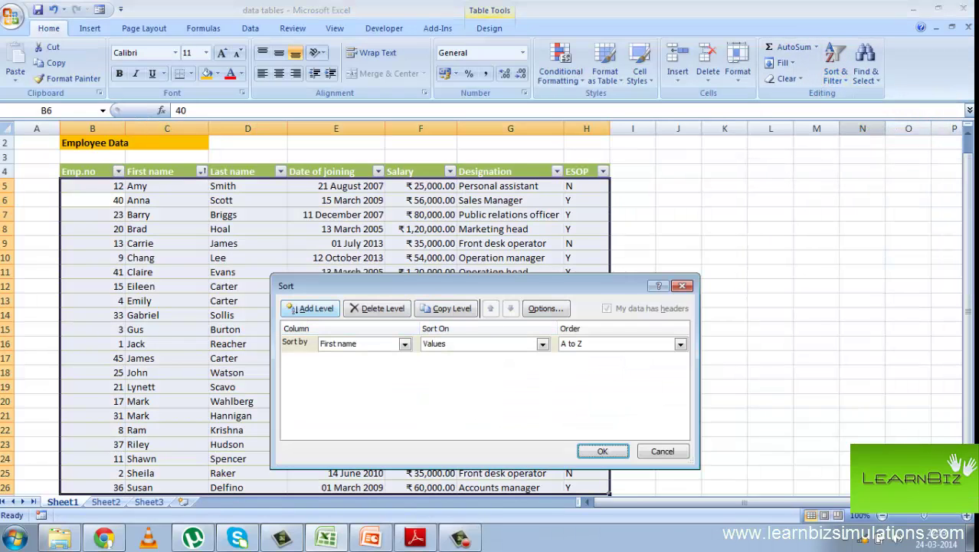
left_click(306, 309)
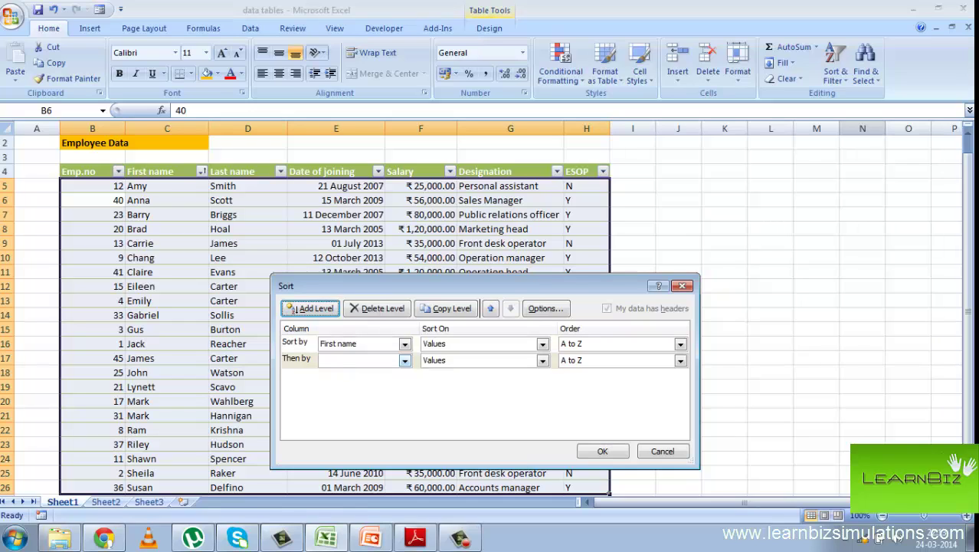
left_click(405, 360)
left_click(338, 392)
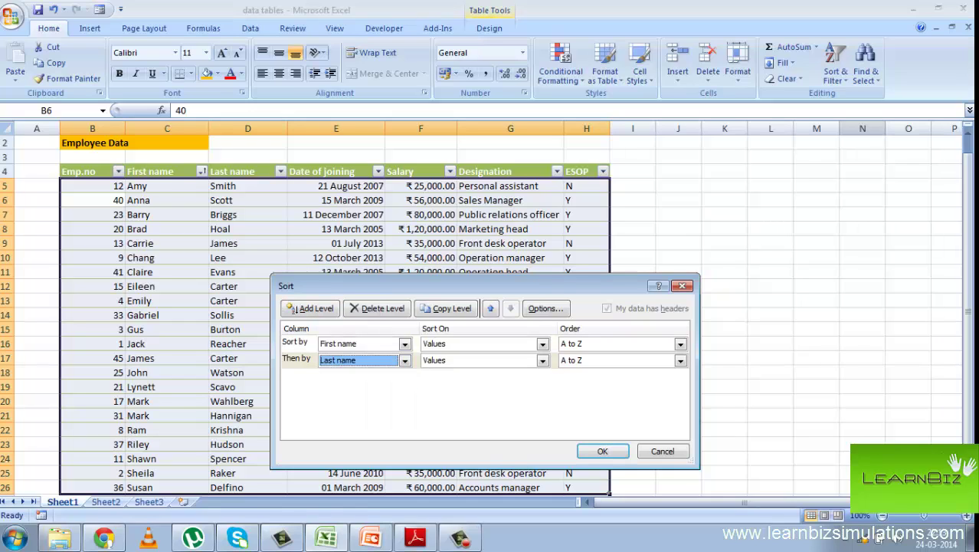
key("Return")
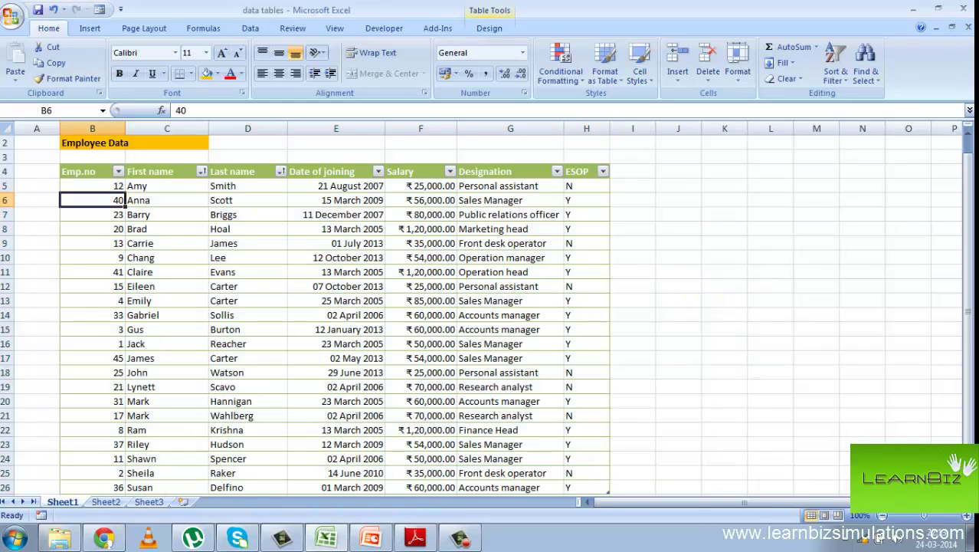
Step: Convert the Employee Data table back to a normal range
left_click_drag(90, 171, 610, 393)
left_click(489, 27)
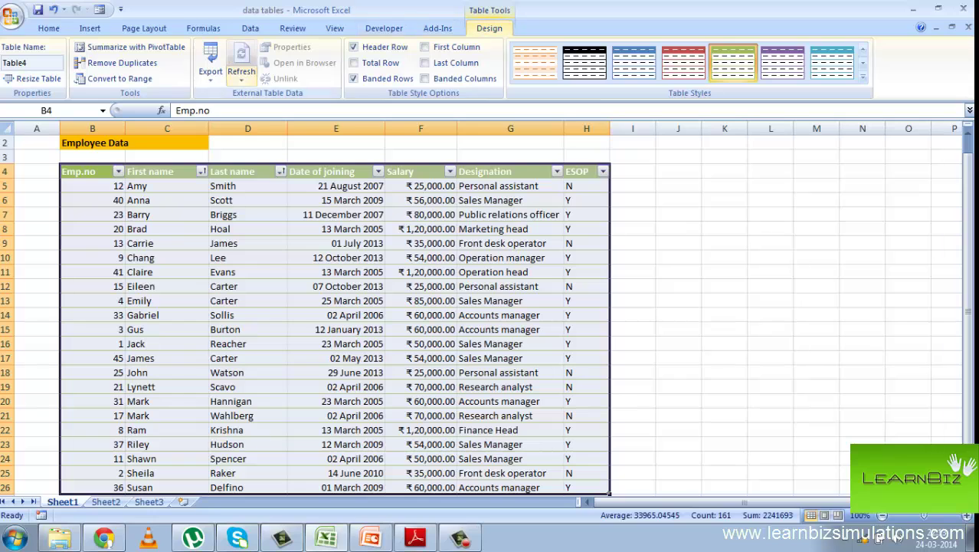
left_click(114, 78)
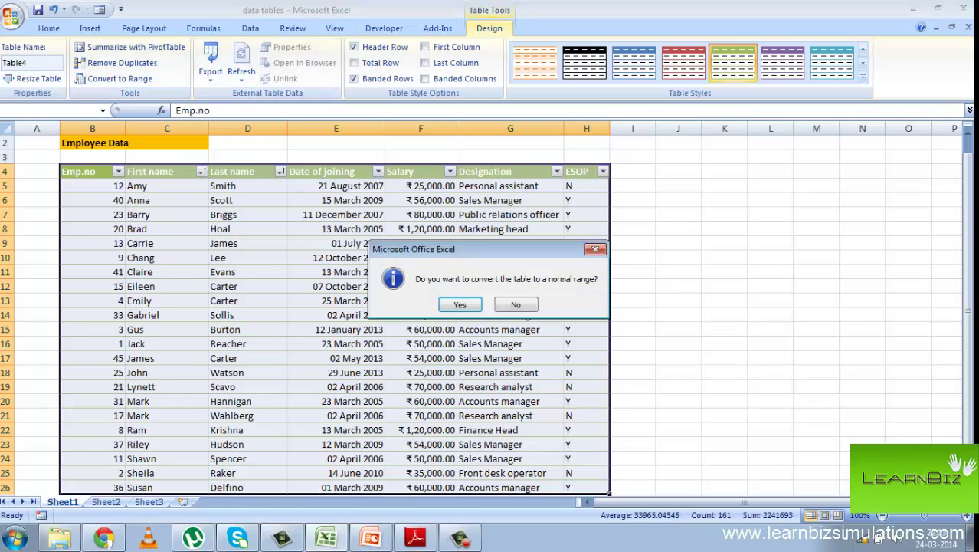
left_click(460, 304)
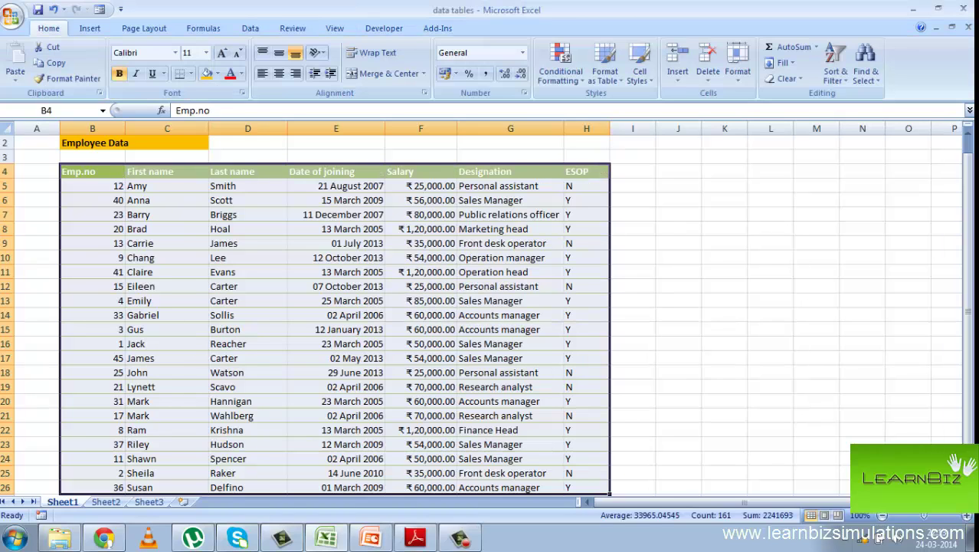
left_click(92, 156)
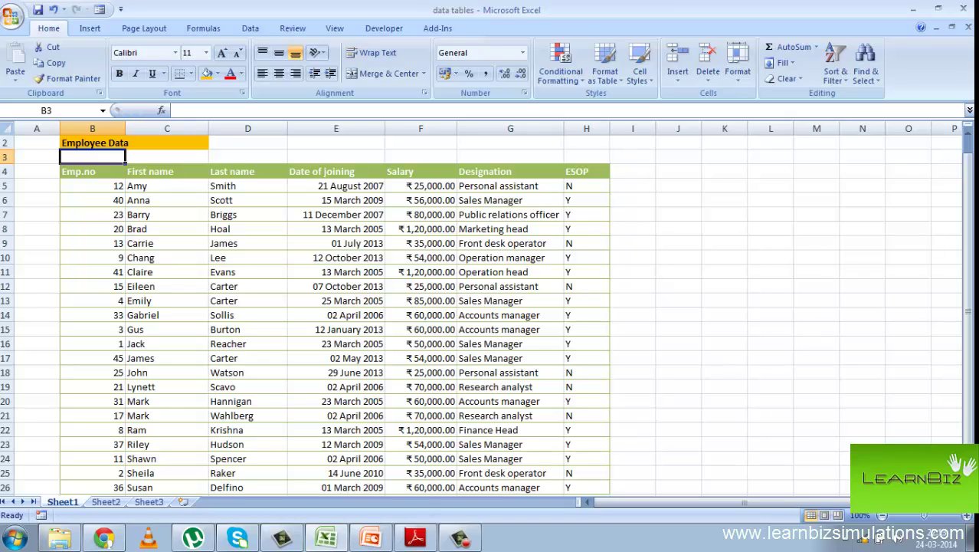
Step: Number cells B3 through H3 as 1, 2, 3, 6, 5, 4, 7
type("1")
key("Tab")
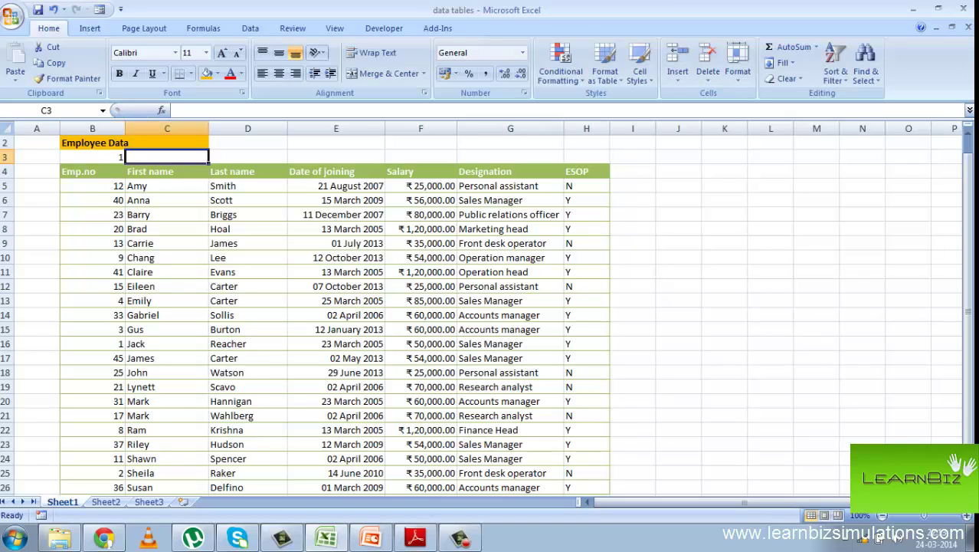
type("2")
key("Tab")
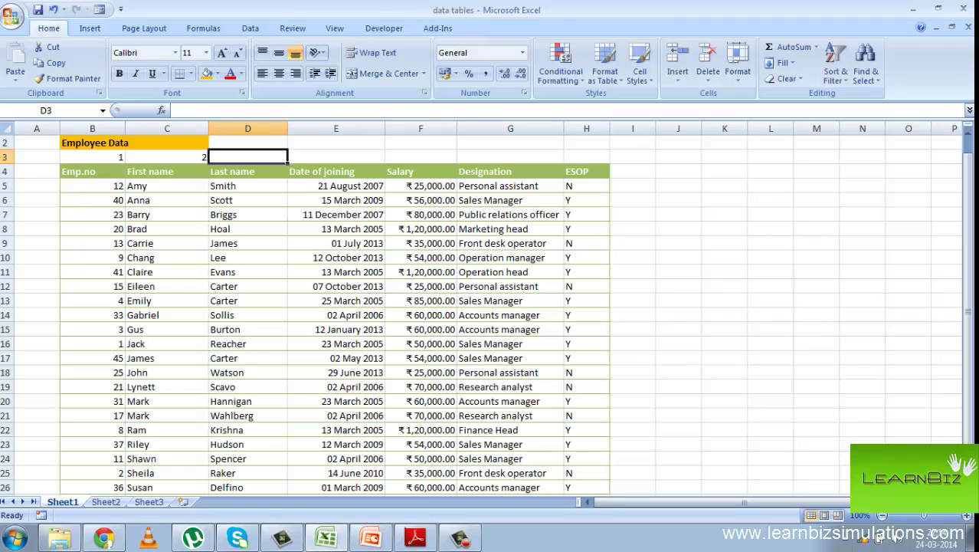
type("3")
key("Tab")
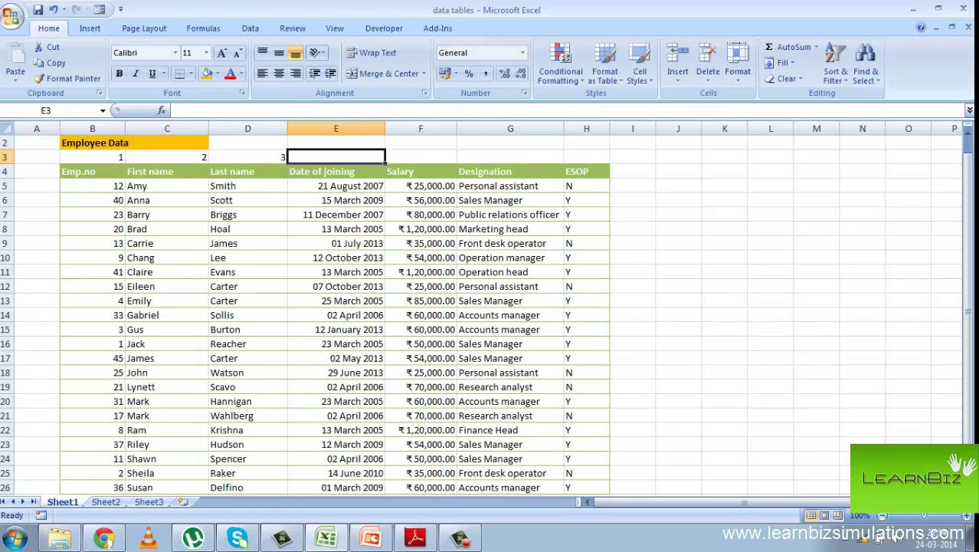
key("Tab")
key("Tab")
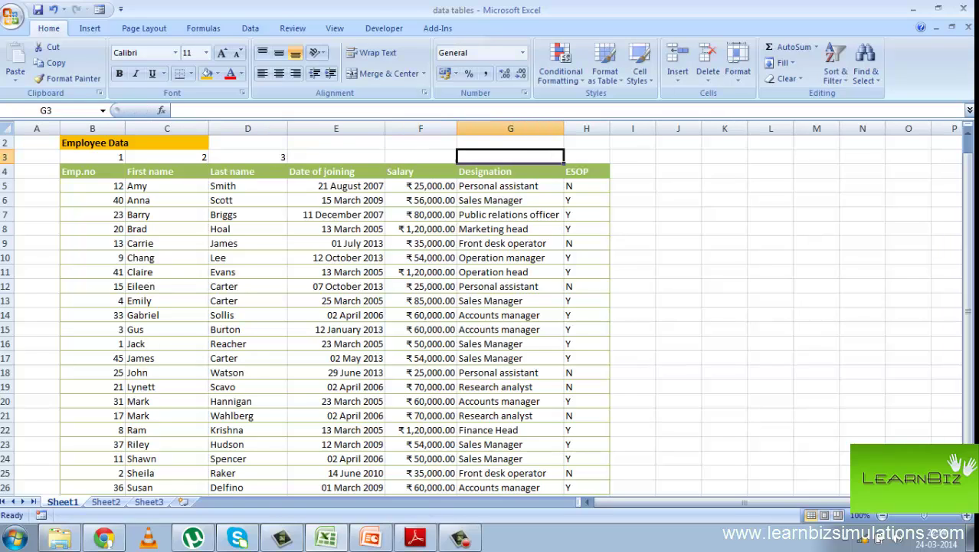
type("4")
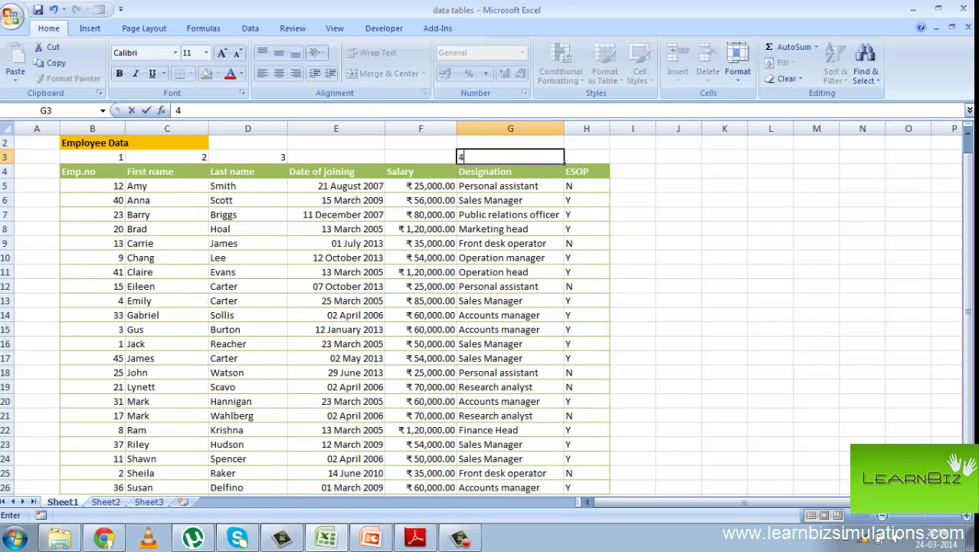
key("shift+Tab")
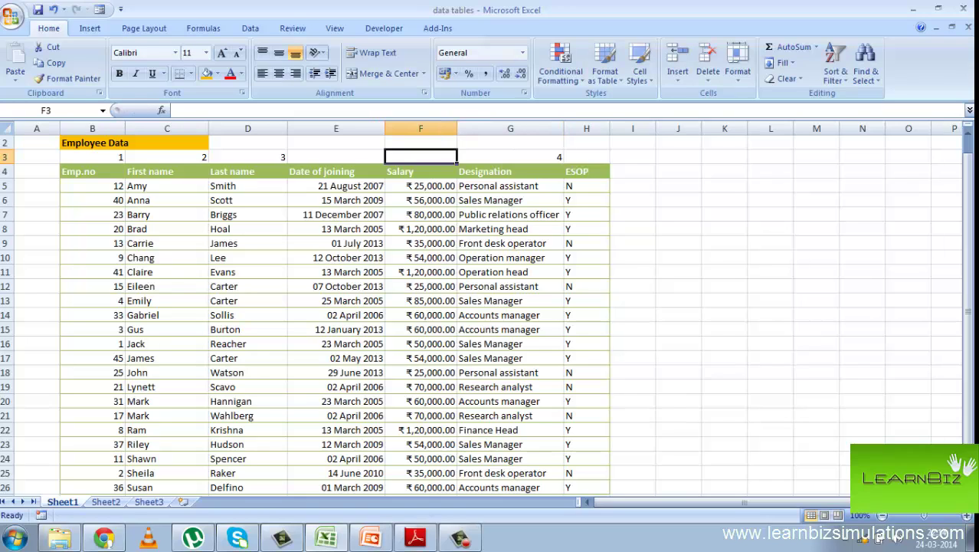
type("5")
key("shift+Tab")
type("6")
key("Tab")
key("Tab")
key("Tab")
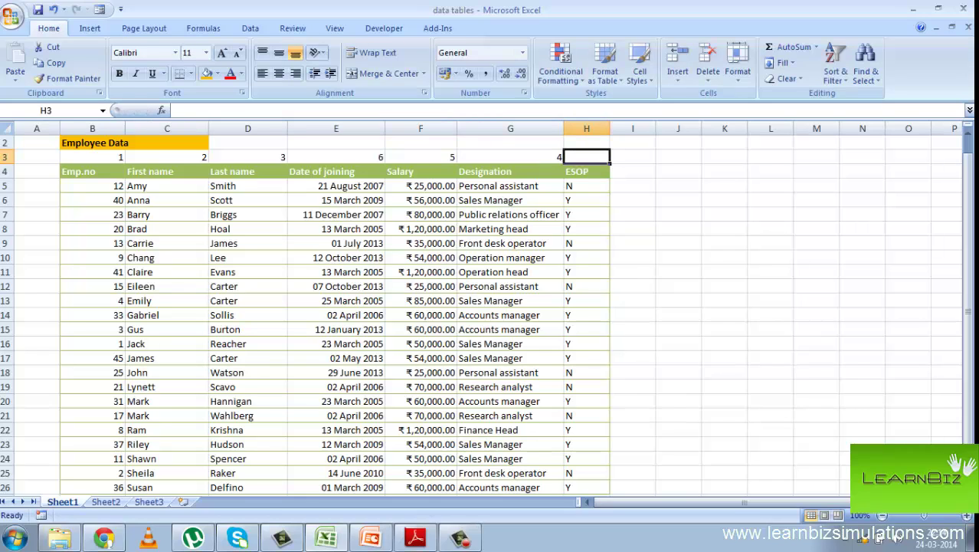
type("7")
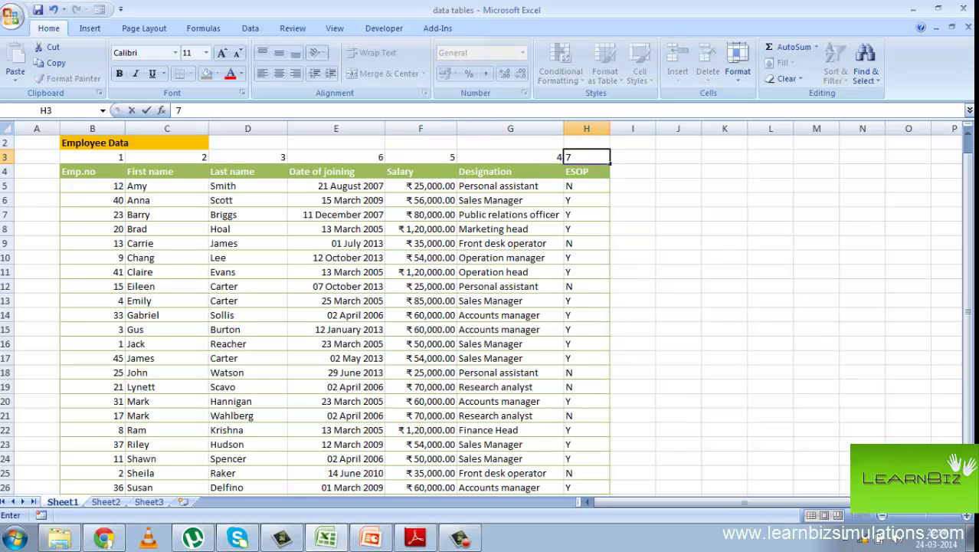
left_click(633, 285)
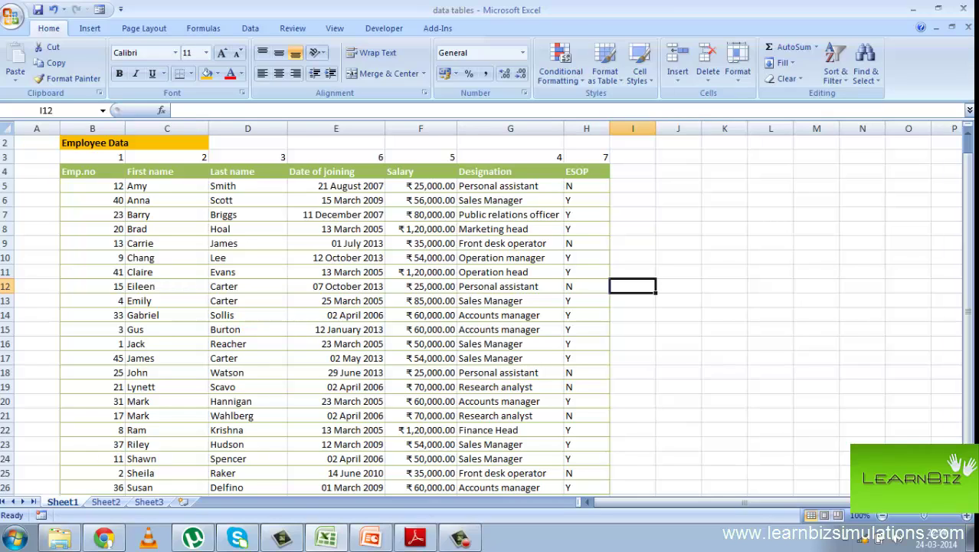
Step: From cell B3, start a Custom Sort with its orientation set to sort left to right
left_click(92, 157)
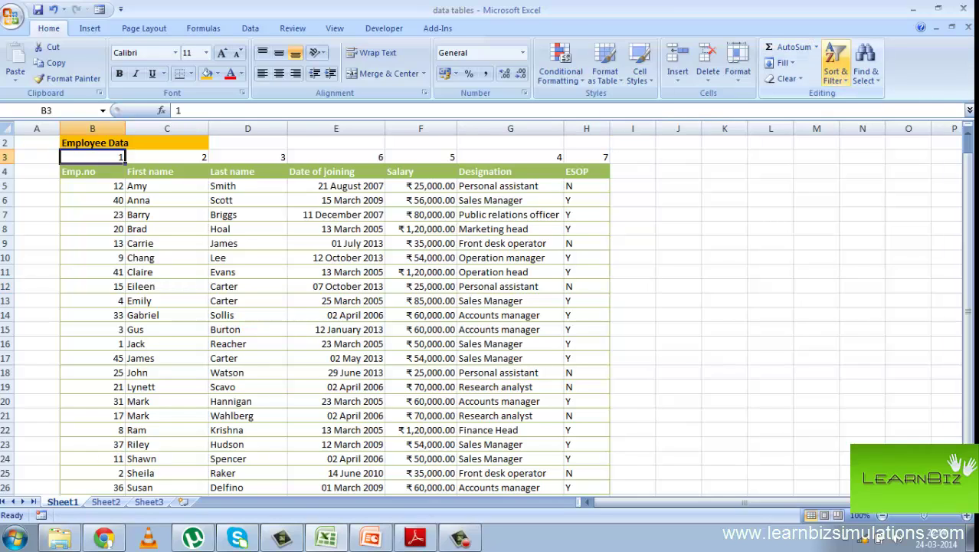
left_click(835, 61)
left_click(857, 128)
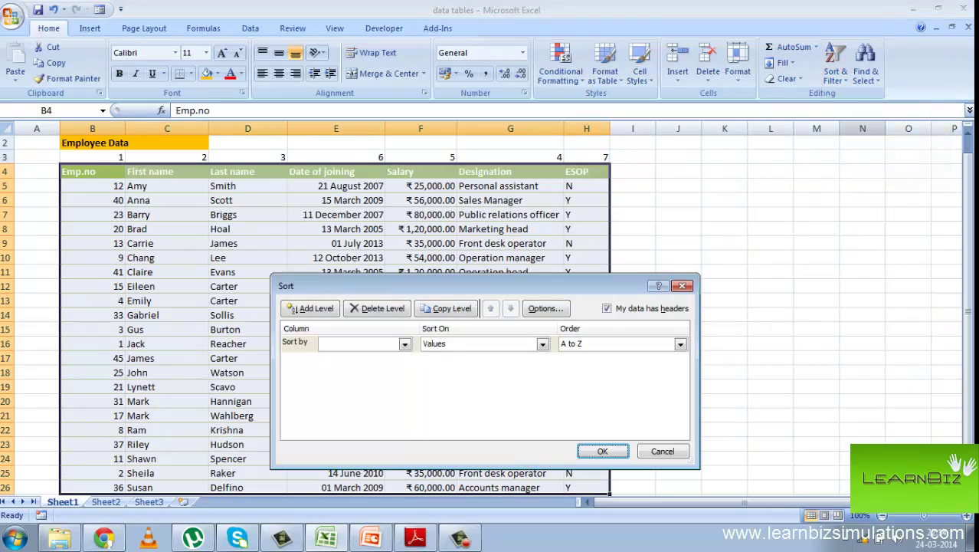
left_click(546, 308)
key("Escape")
left_click(546, 308)
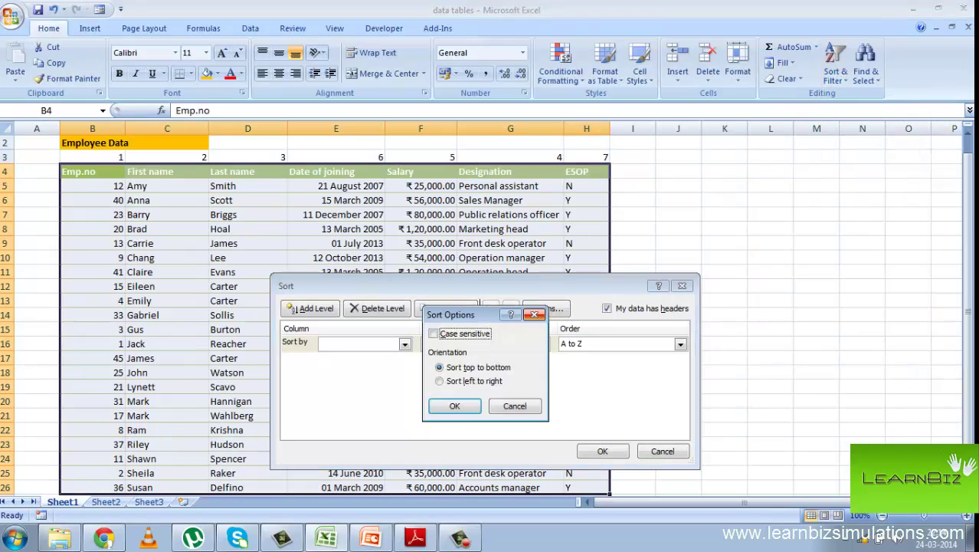
left_click(473, 380)
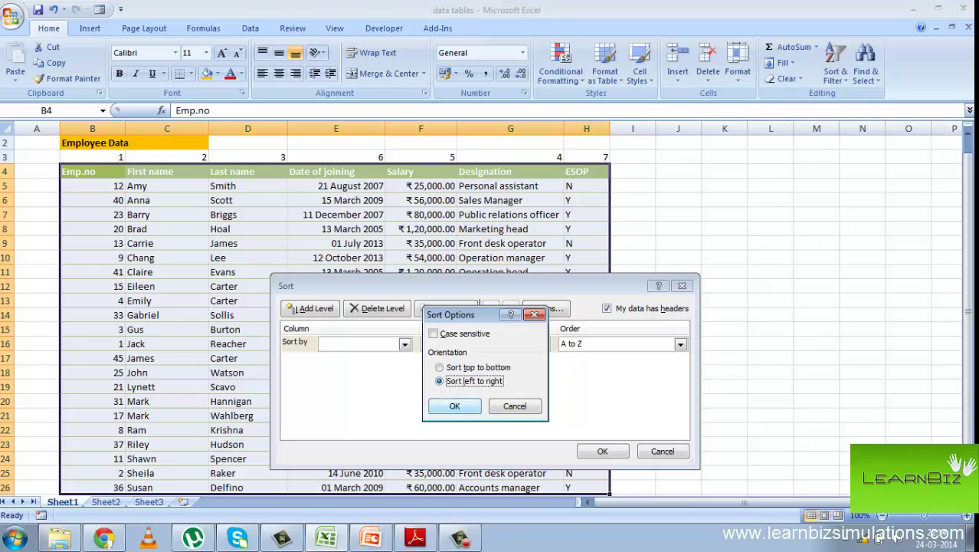
left_click(454, 405)
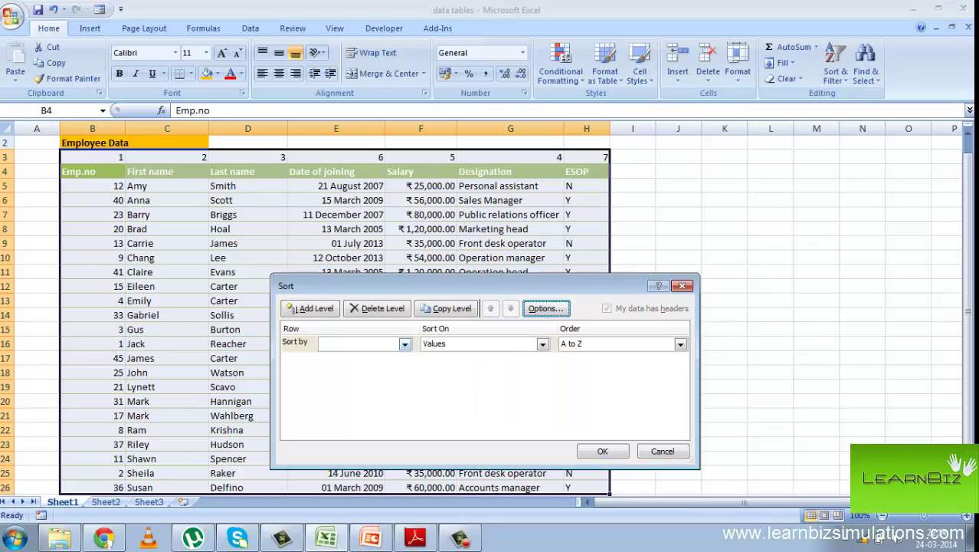
Step: Sort columns by Row 3, smallest to largest, then select the employee data range
left_click(404, 343)
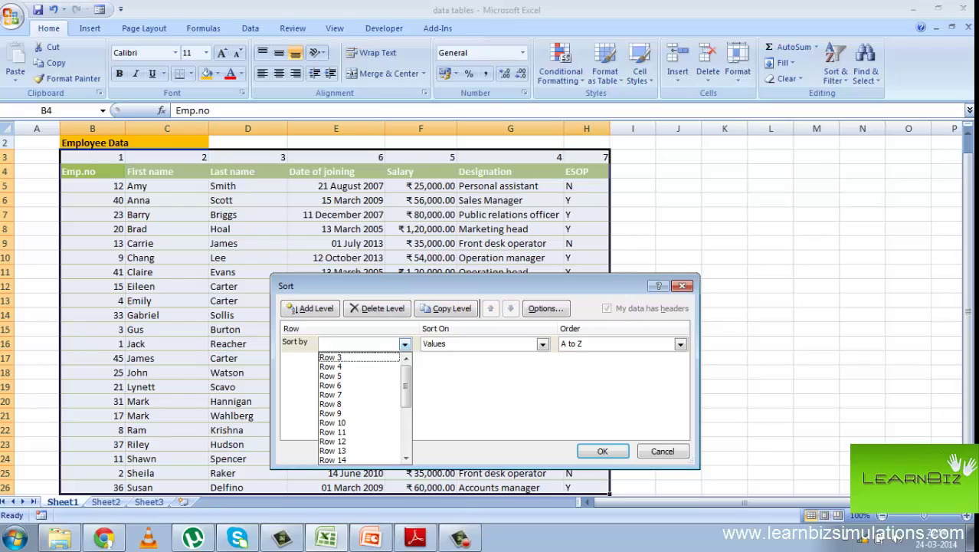
key("Return")
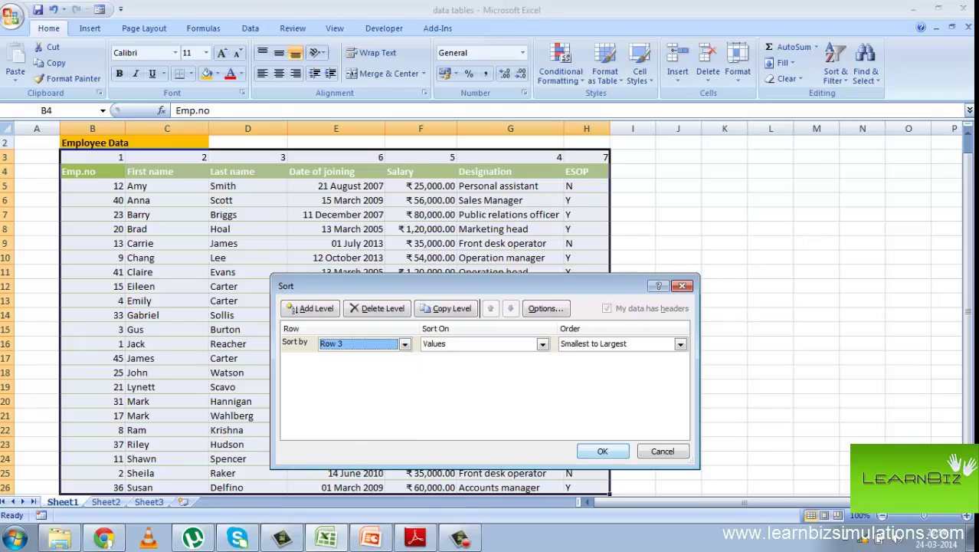
left_click(602, 450)
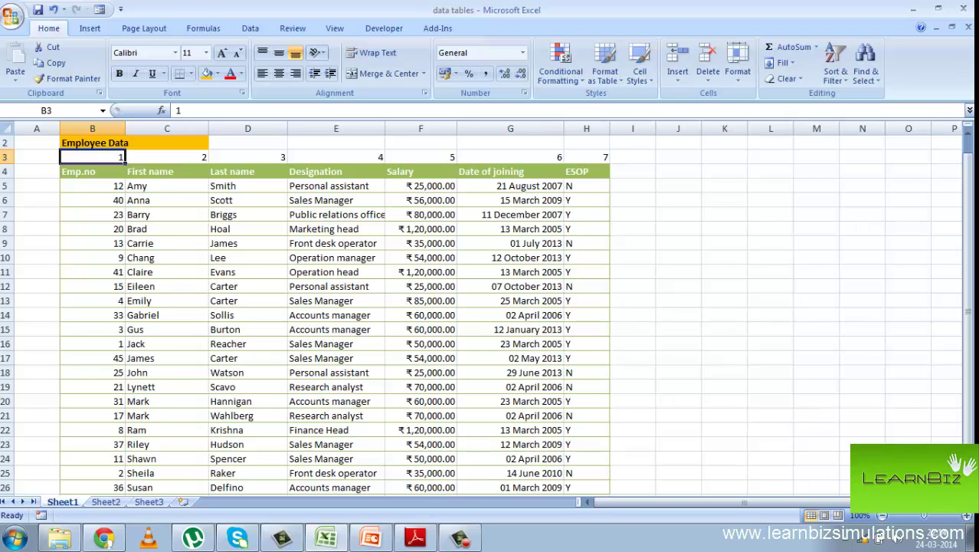
left_click_drag(76, 171, 586, 458)
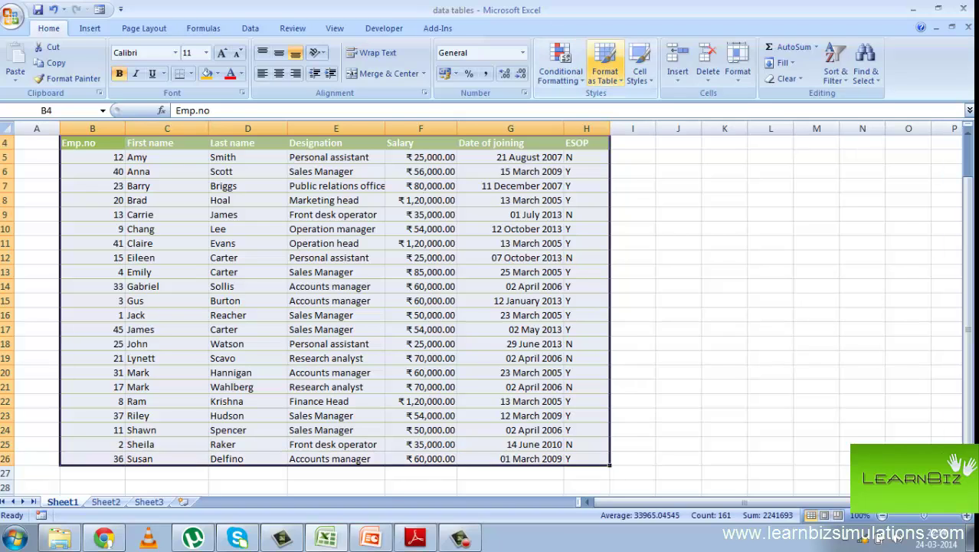
Step: Format $B$4:$H$26 as a styled table with headers, adding filter arrows to row 4
left_click(604, 67)
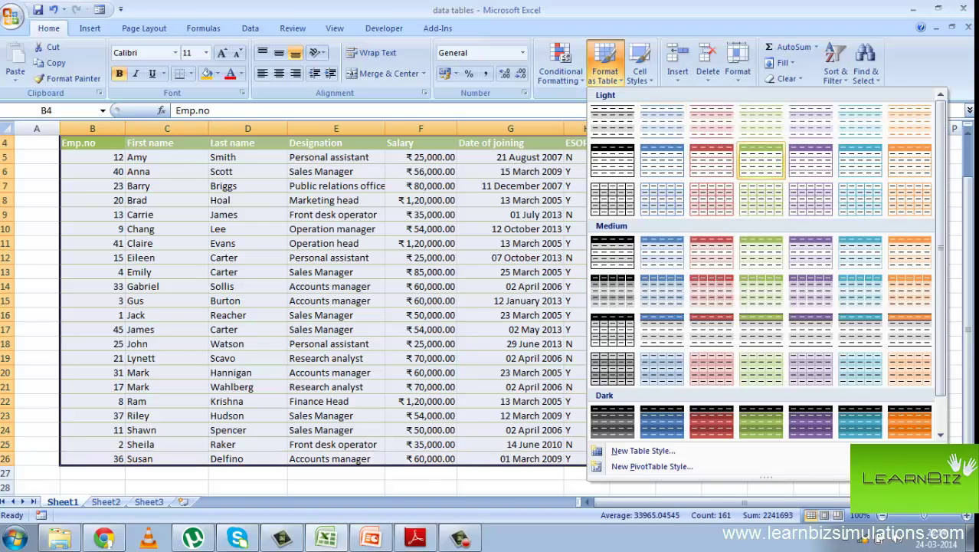
left_click(761, 161)
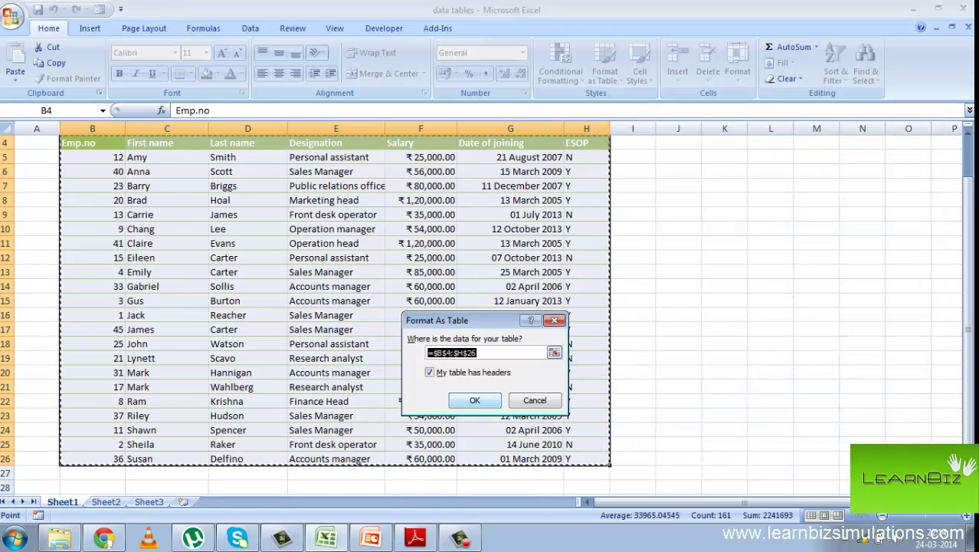
left_click(475, 400)
left_click(678, 314)
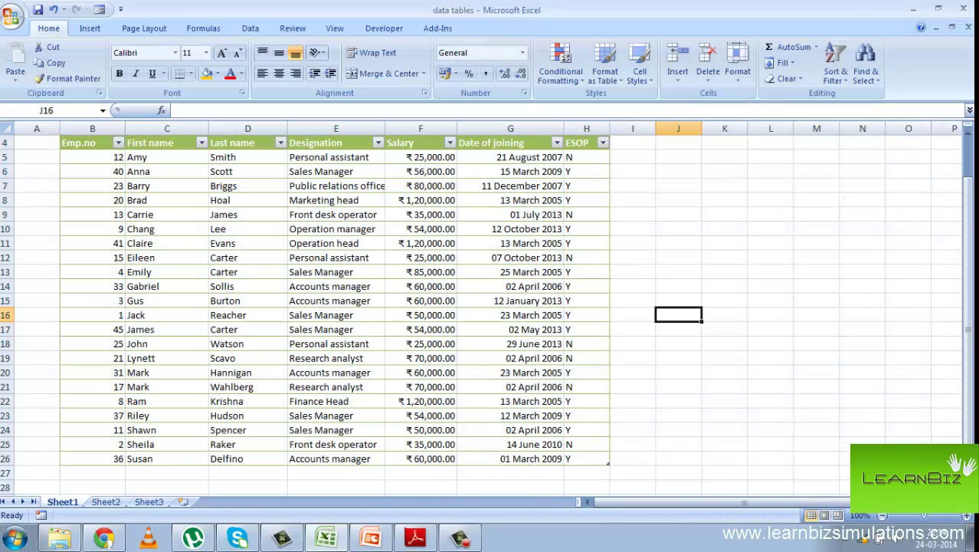
left_click_drag(968, 300, 968, 291)
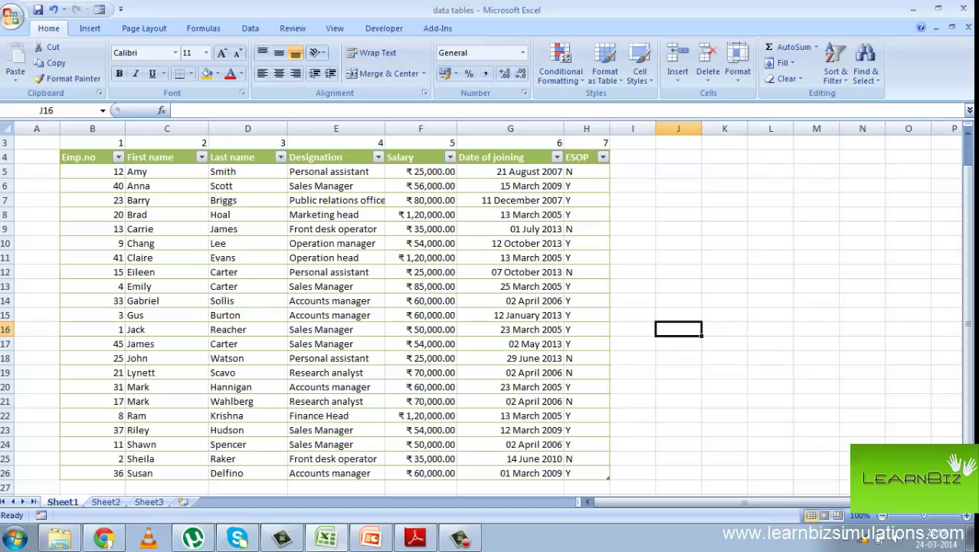
Step: Filter the Designation column to Sales Manager only, leaving 6 of 22 records
left_click(378, 157)
left_click(264, 271)
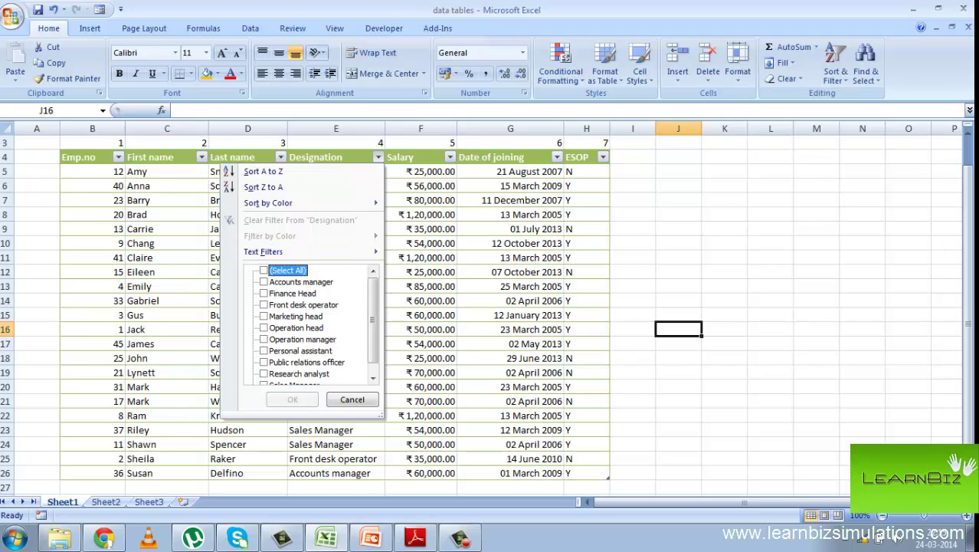
left_click(372, 377)
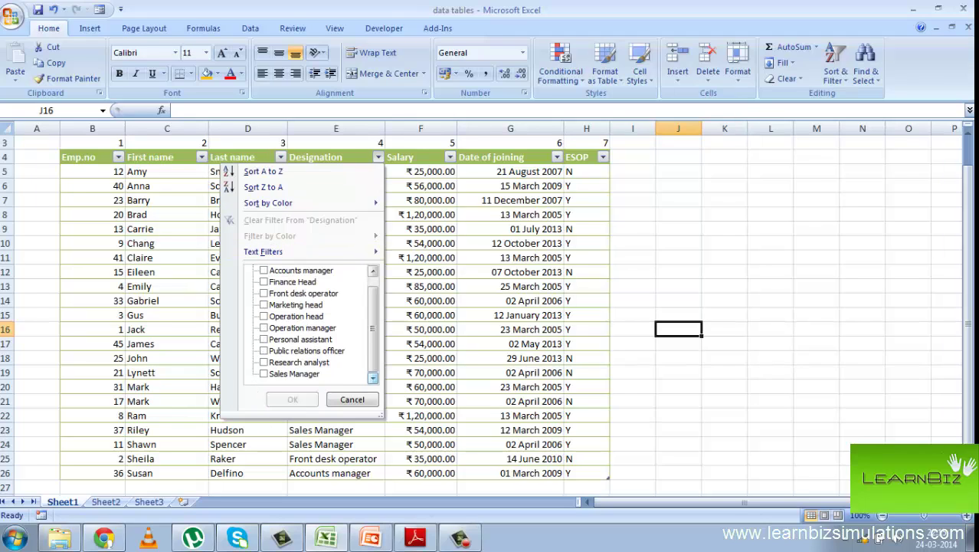
left_click(264, 373)
left_click(292, 399)
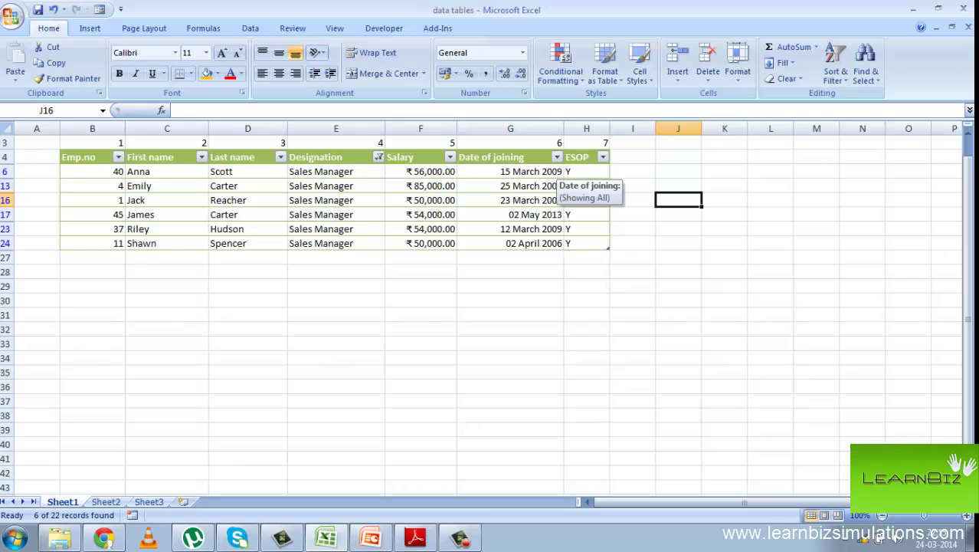
left_click(557, 157)
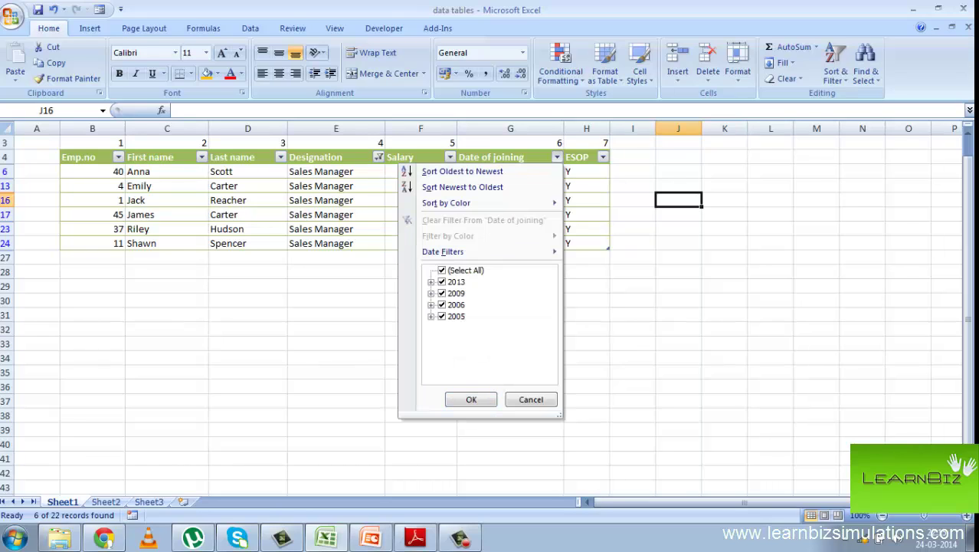
Step: Add a Date of joining Between filter from 1 jan 2005 to 31 march 2014
mouse_move(452, 251)
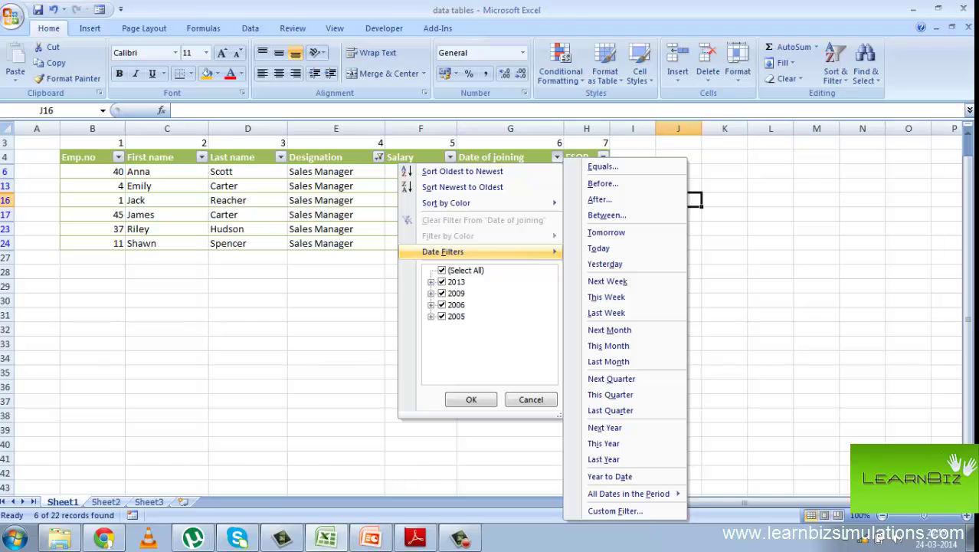
left_click(607, 215)
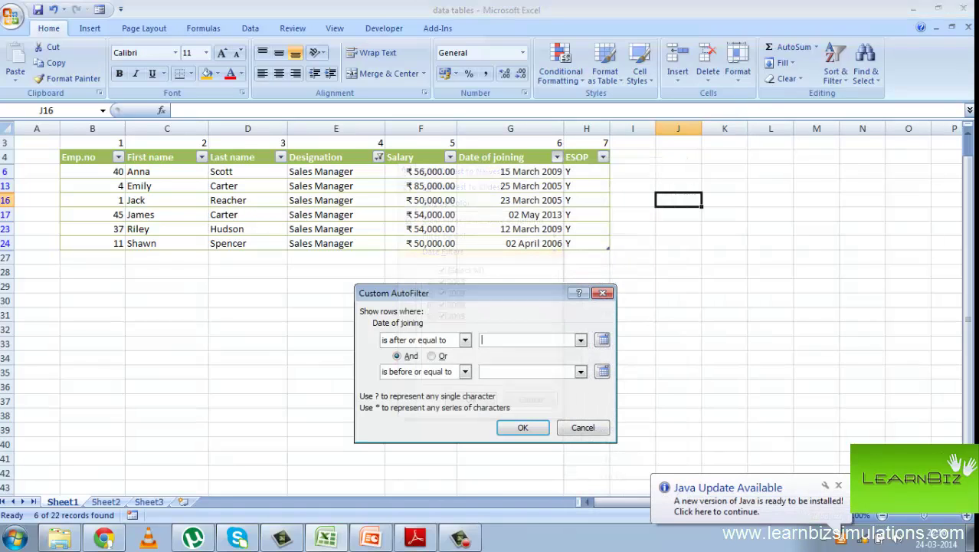
type("1")
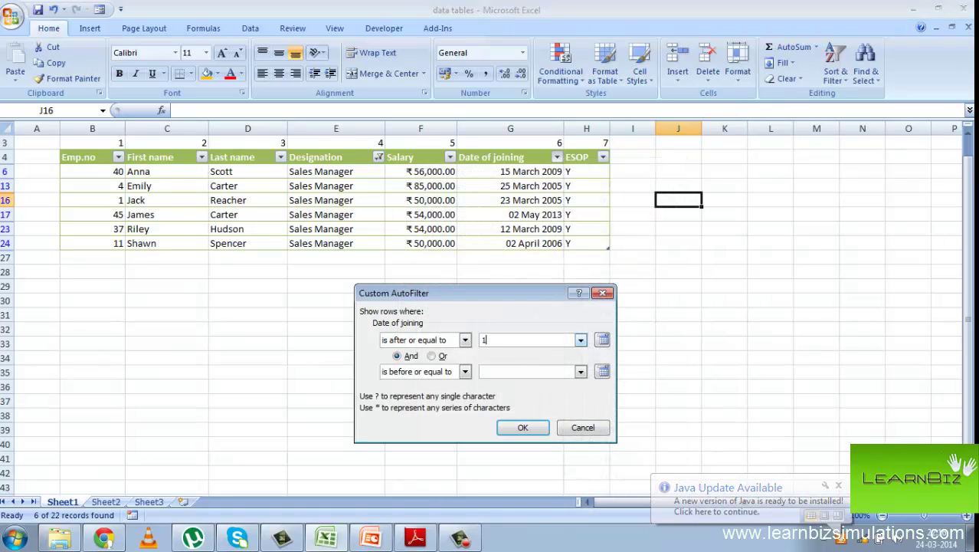
type(" jan 2005")
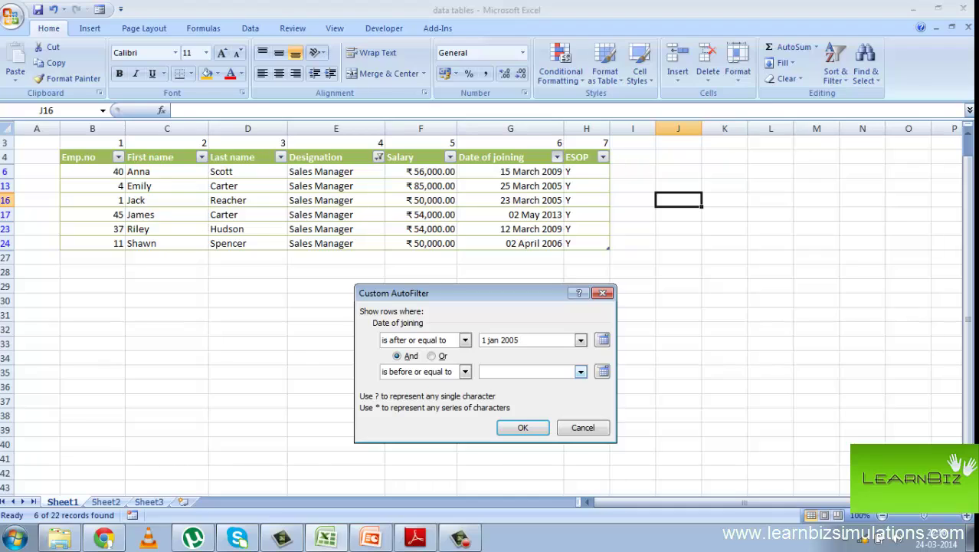
left_click(529, 372)
type("31 march 2014")
key("Return")
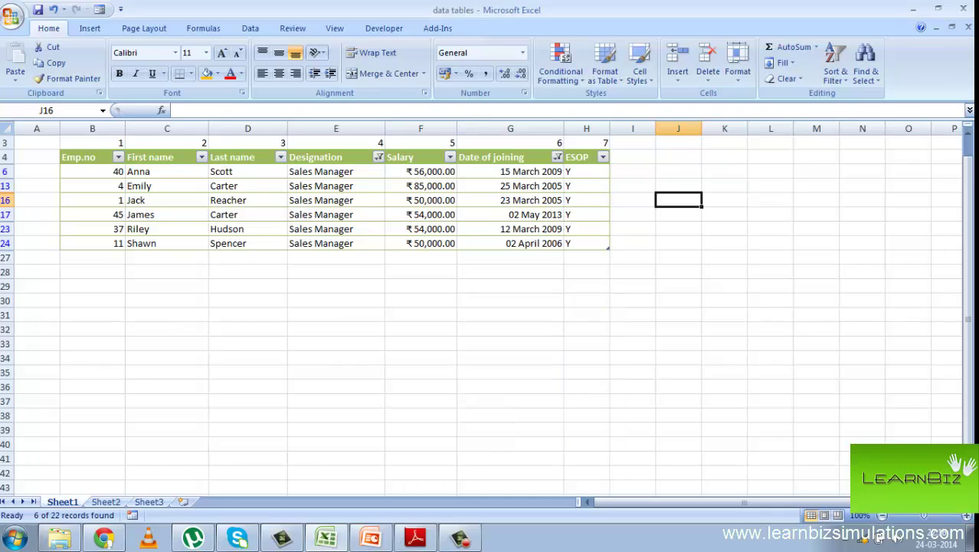
left_click(510, 285)
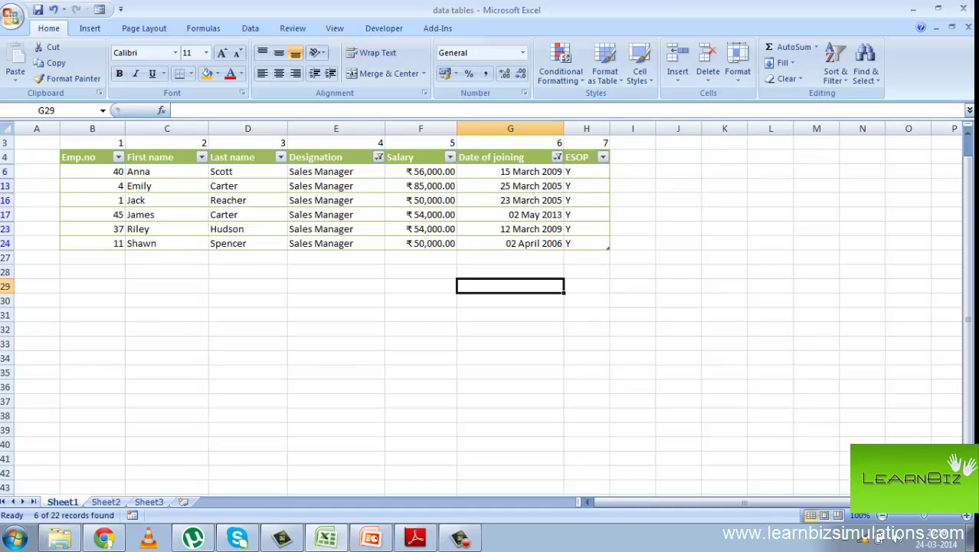
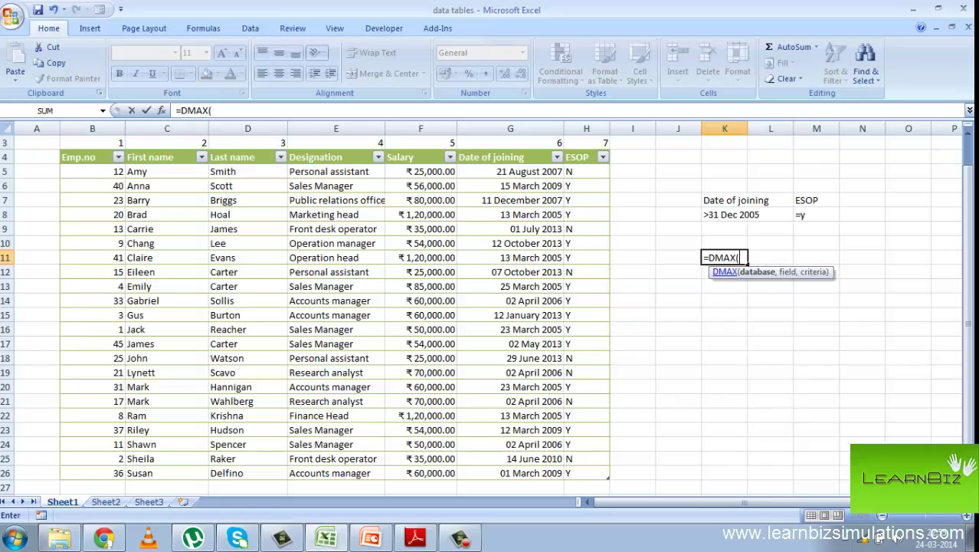
Step: Complete =DMAX(Table5[#All],"emp.no",M7:M8) in K11 so it returns 45
left_click_drag(77, 157, 605, 478)
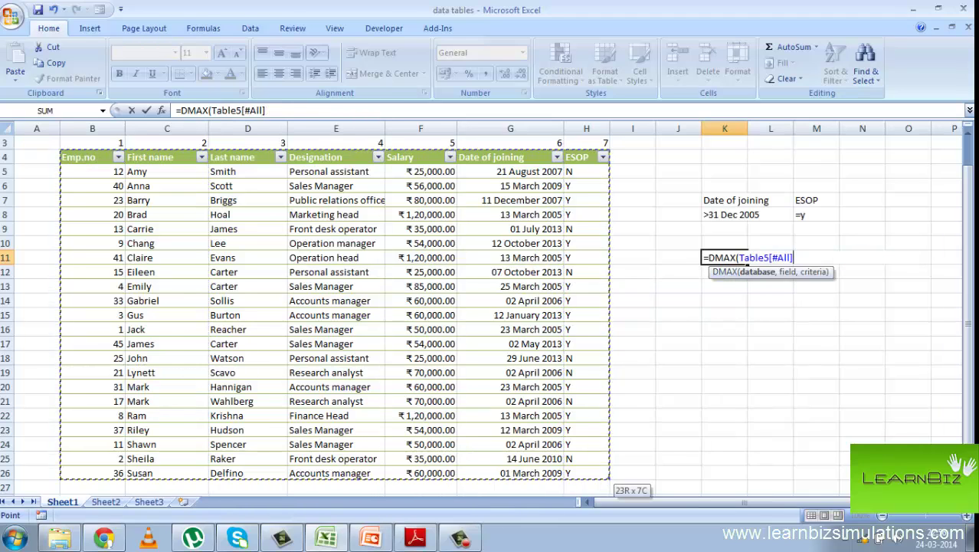
type(",")
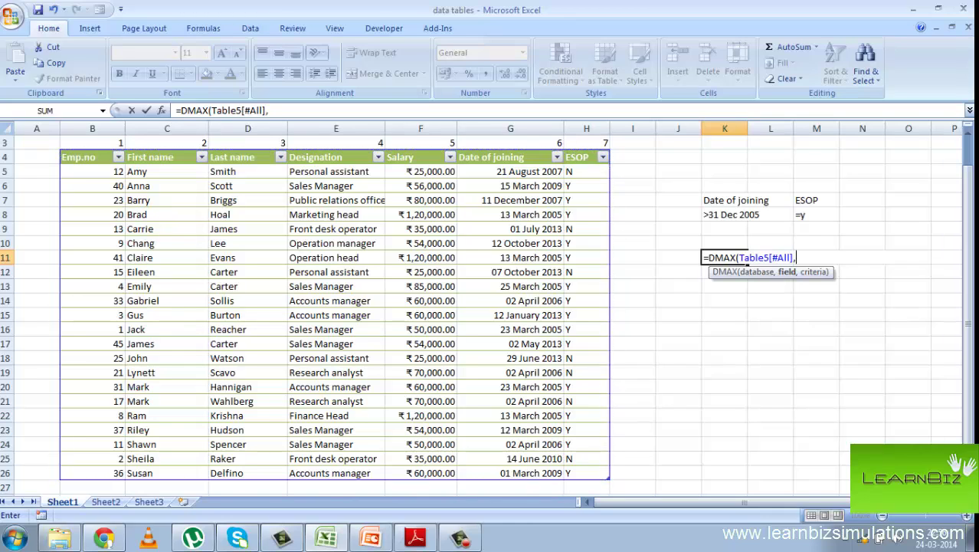
type("\"emp.no\",")
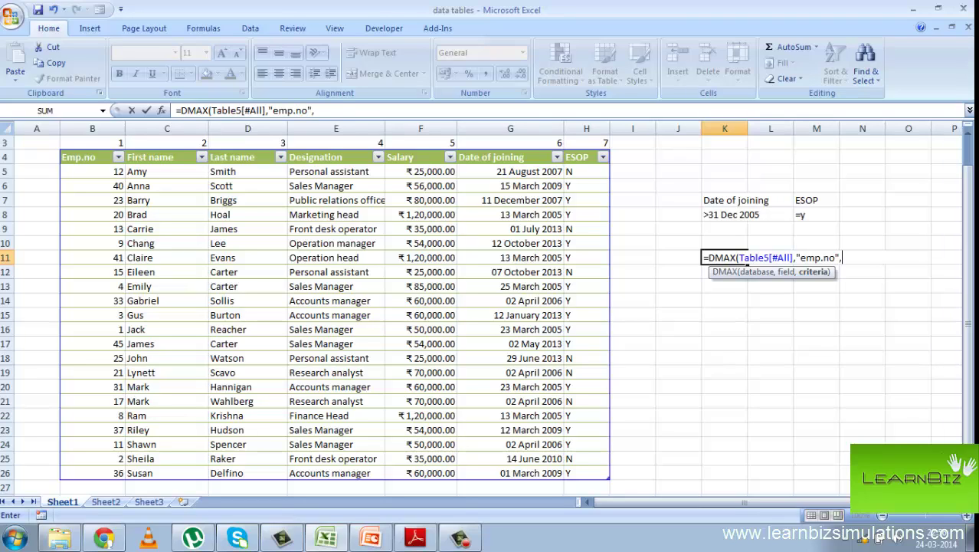
left_click_drag(816, 200, 816, 215)
type(")")
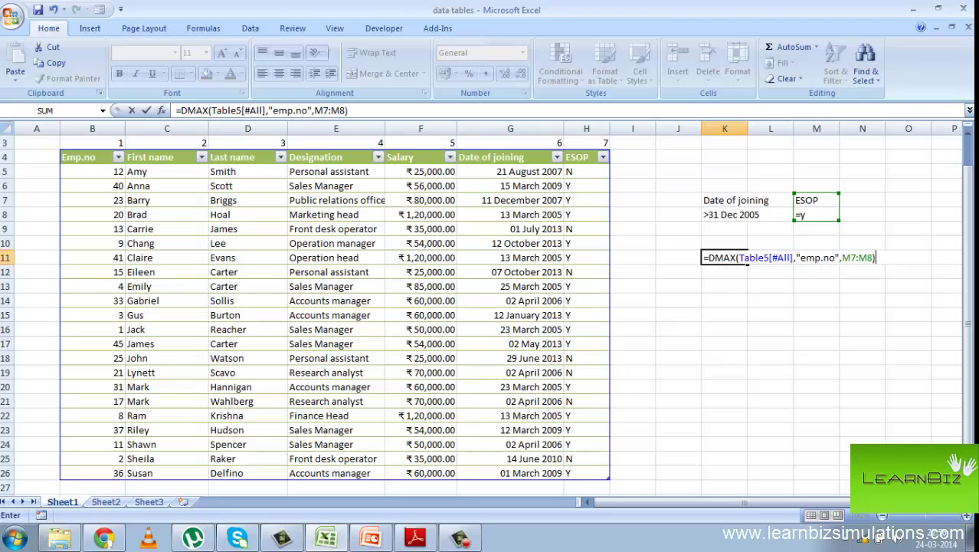
key("Return")
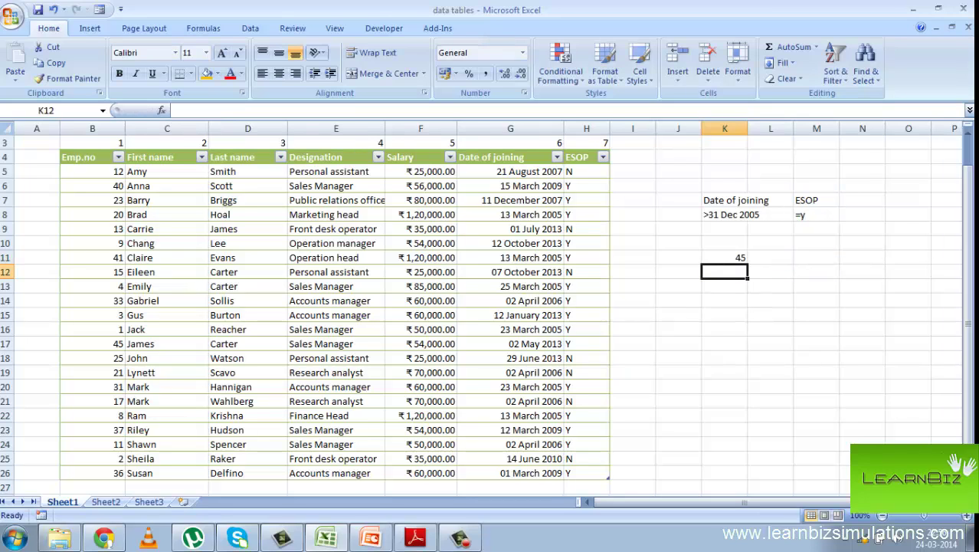
Step: Check the employee record holding Emp.no 45, then start a =DCOUNT formula in K12
left_click(92, 343)
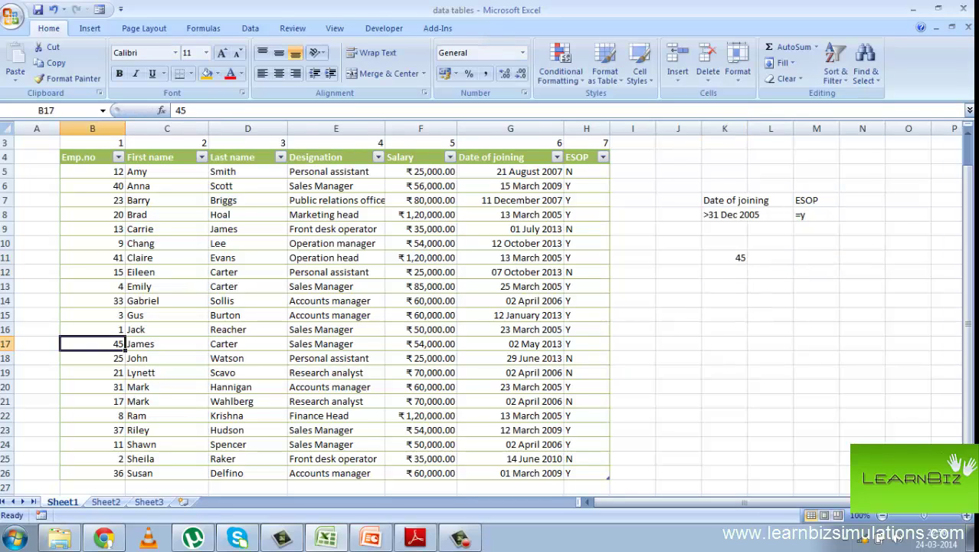
left_click(724, 272)
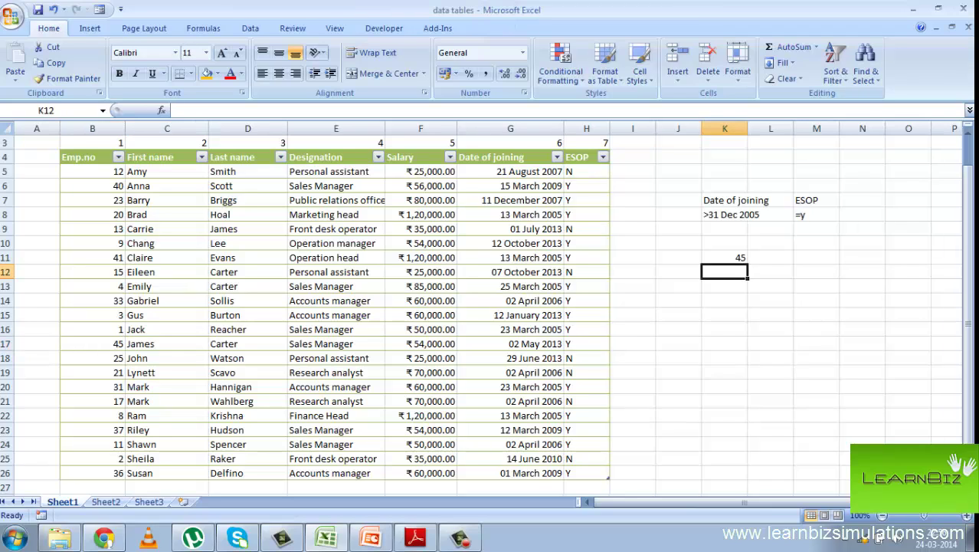
type("=dco")
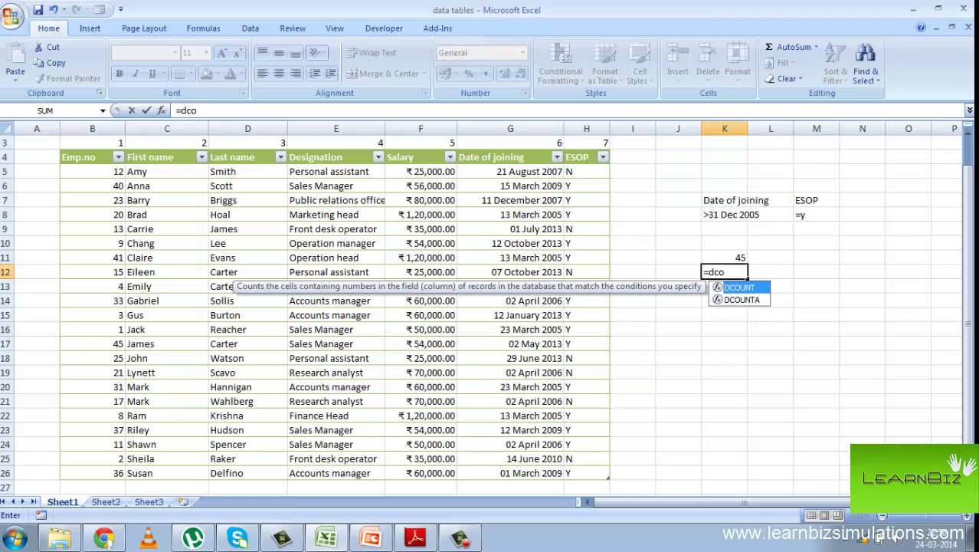
Step: Build =DCOUNT over the whole employee table on emp.no with criteria M7:M8, returning 15
key("Tab")
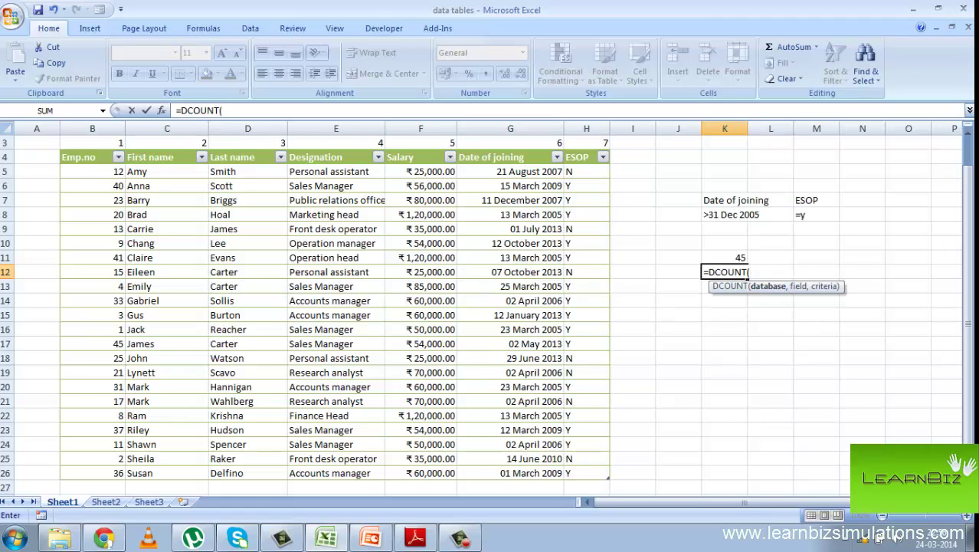
left_click_drag(85, 157, 606, 472)
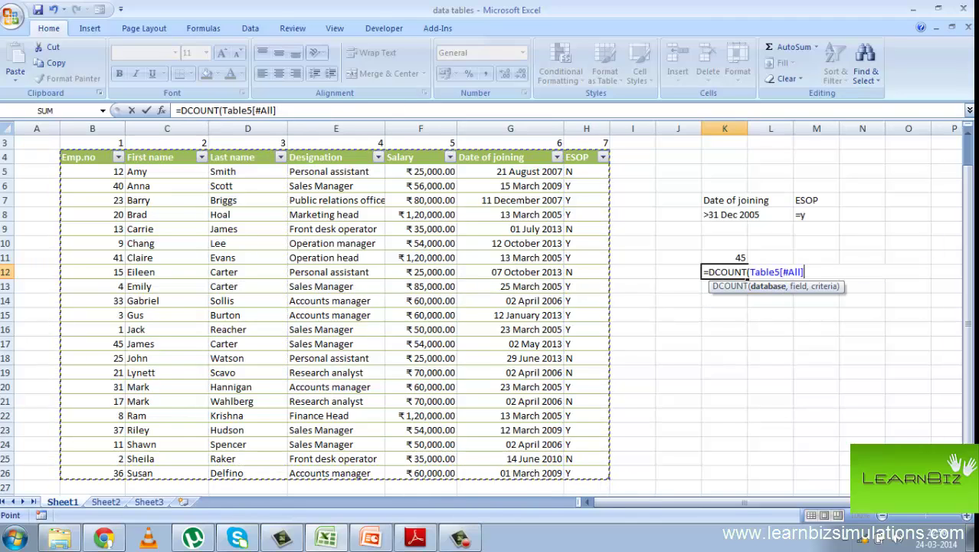
type(",emp")
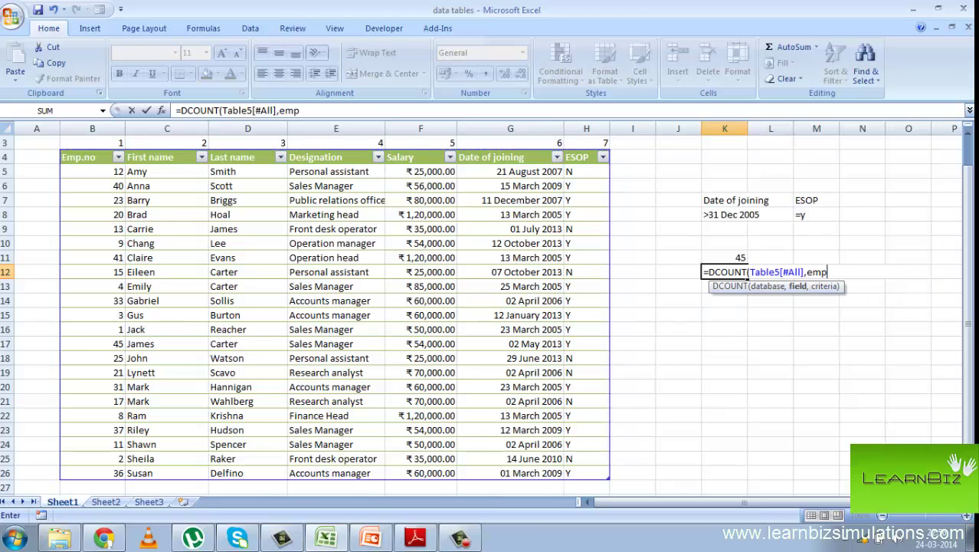
type(".no,")
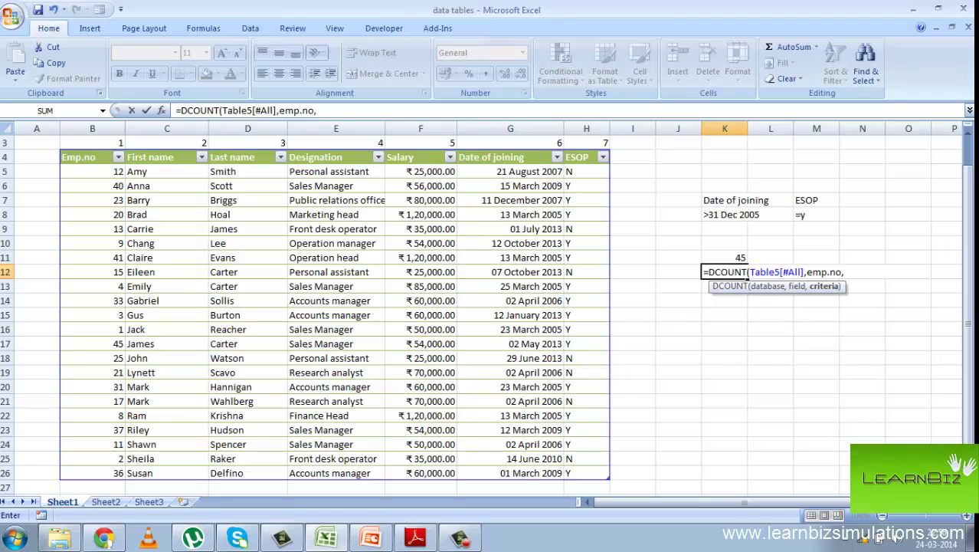
left_click_drag(816, 200, 816, 214)
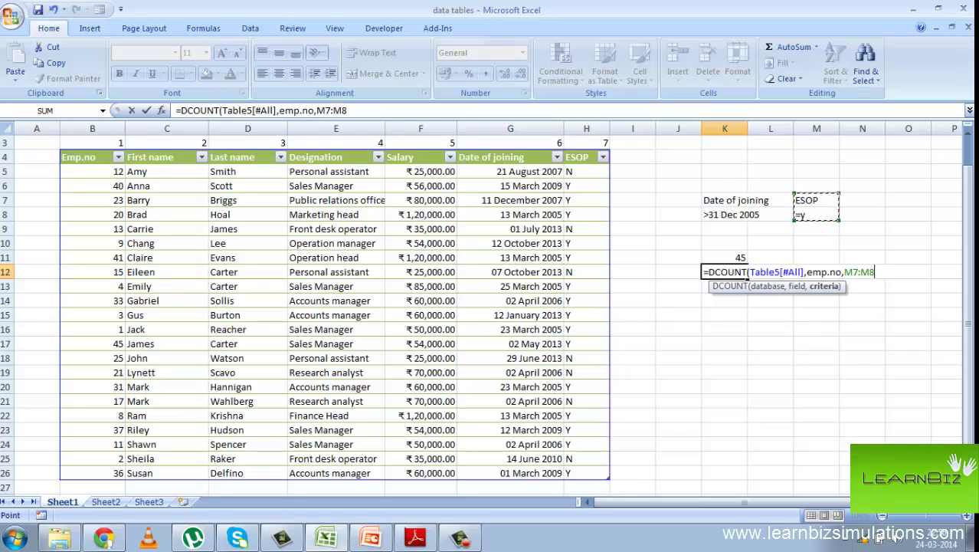
type(")")
key("Return")
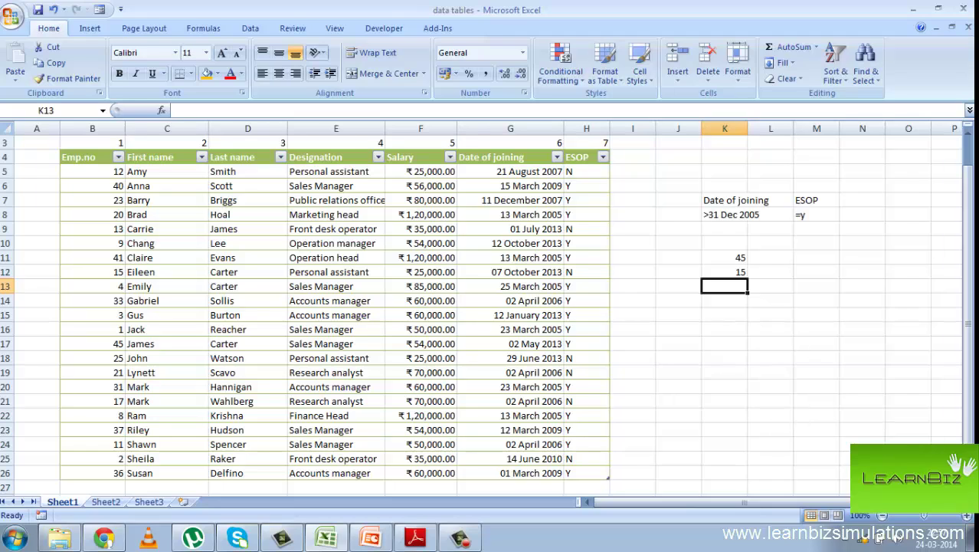
Step: Put a Designation heading in N7 and ="=Finance head" in N8, then begin =DGET( in K13
scroll(491, 306, "down", 1)
left_click(862, 186)
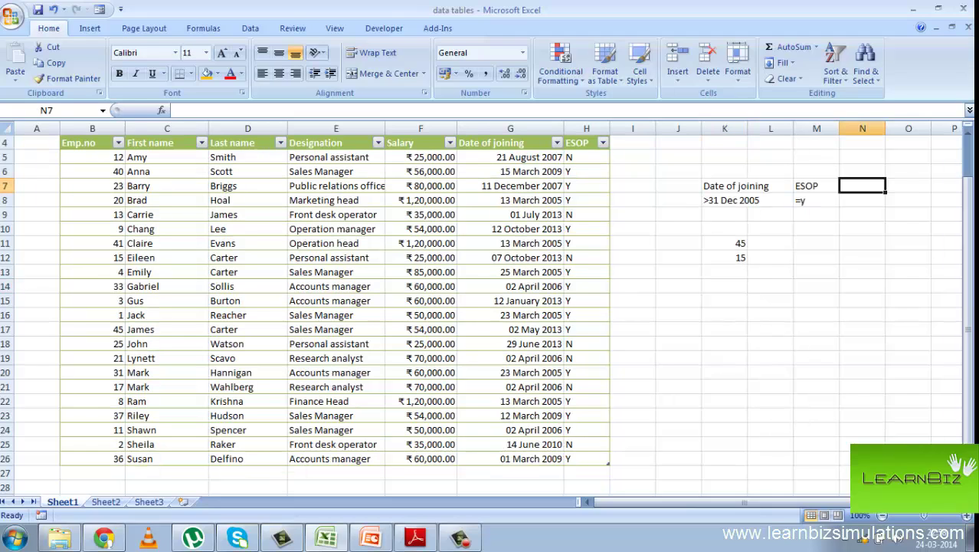
type("Desig")
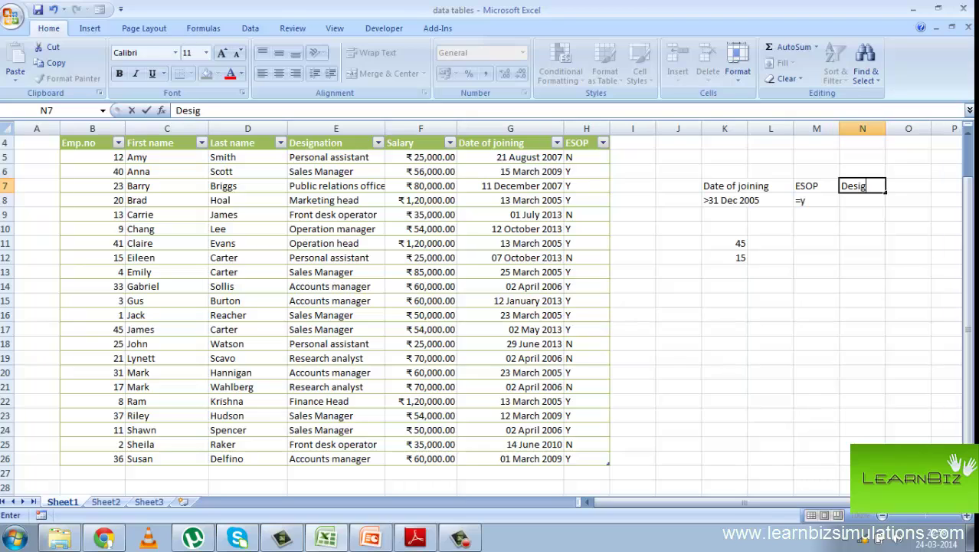
type("antionation")
key("Return")
type("=\"=Finance head\"")
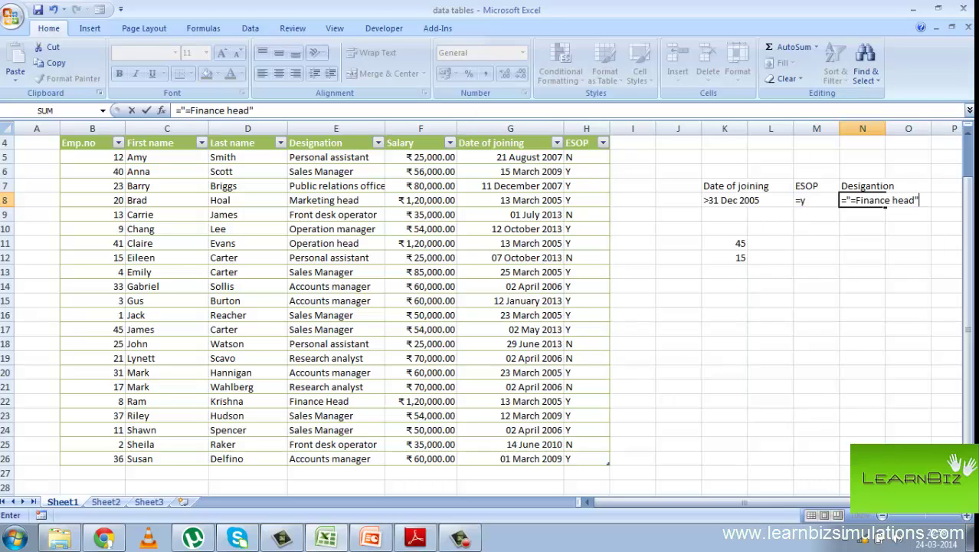
left_click(770, 301)
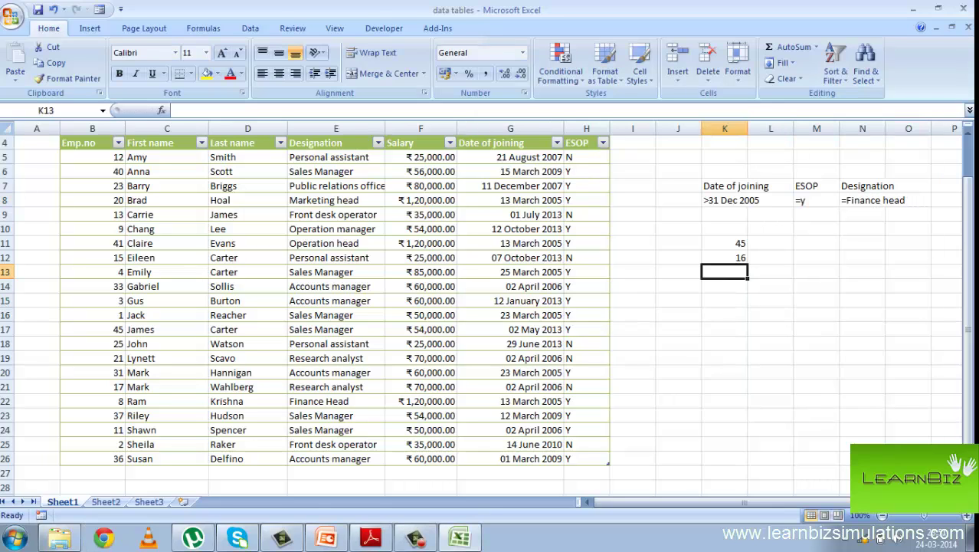
type("=")
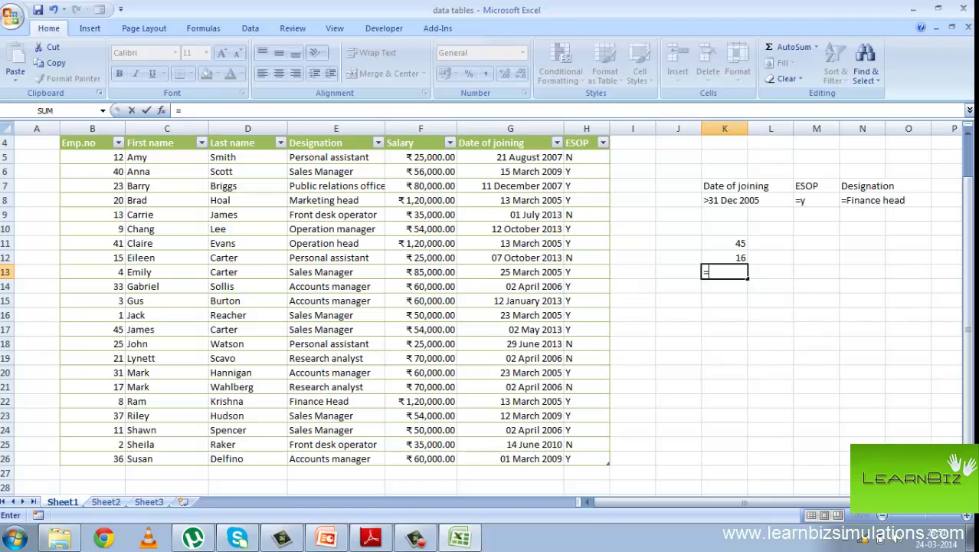
type("dget")
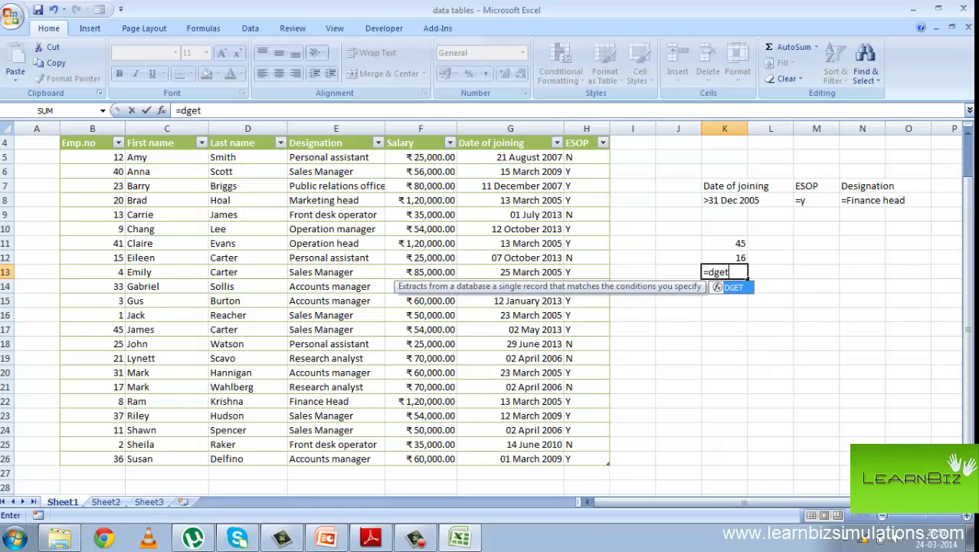
type("(")
Step: Complete K13's DGET on "emp.no" with criteria N7:N8, returning 8, and highlight Ram's row to verify
left_click_drag(85, 142, 609, 460)
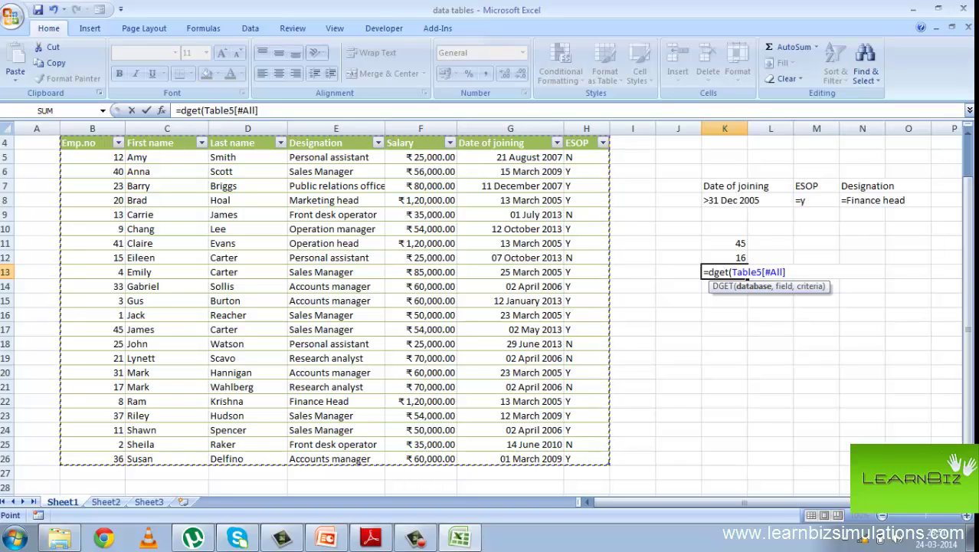
type(",\"em")
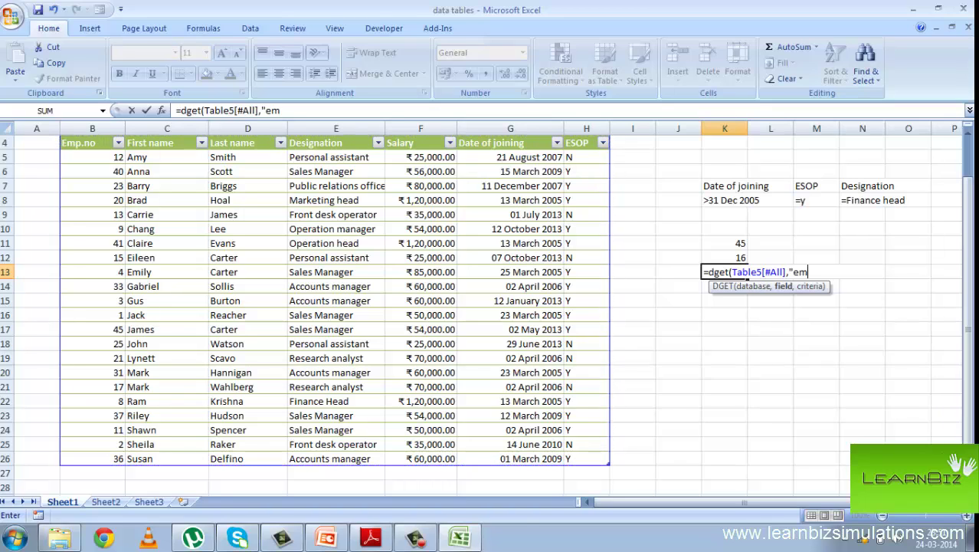
type("p.no\",")
left_click_drag(865, 186, 864, 201)
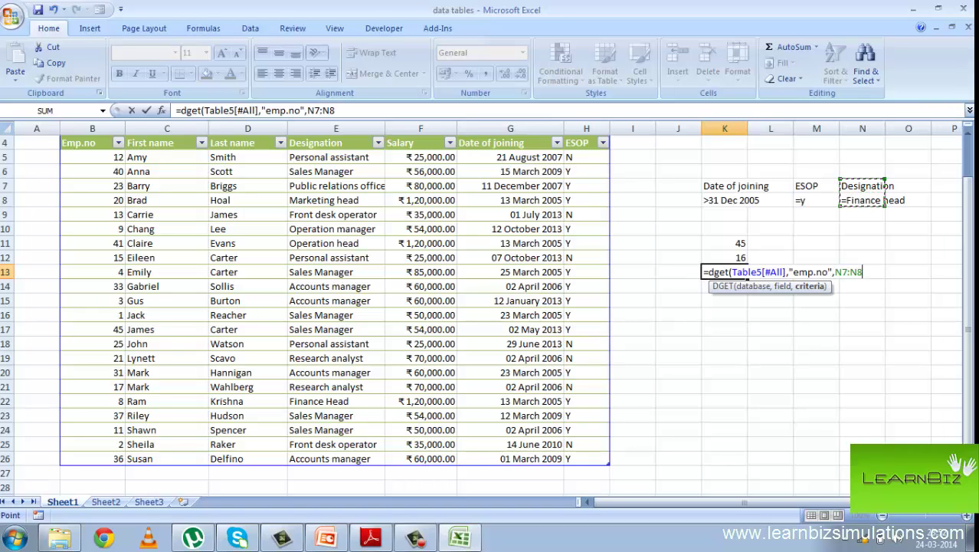
type(")")
key("Return")
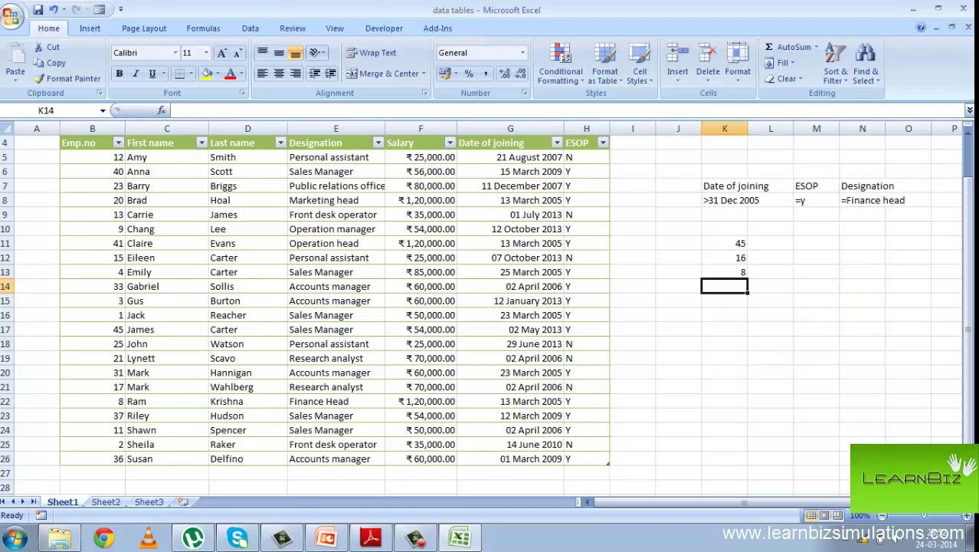
left_click_drag(92, 401, 514, 401)
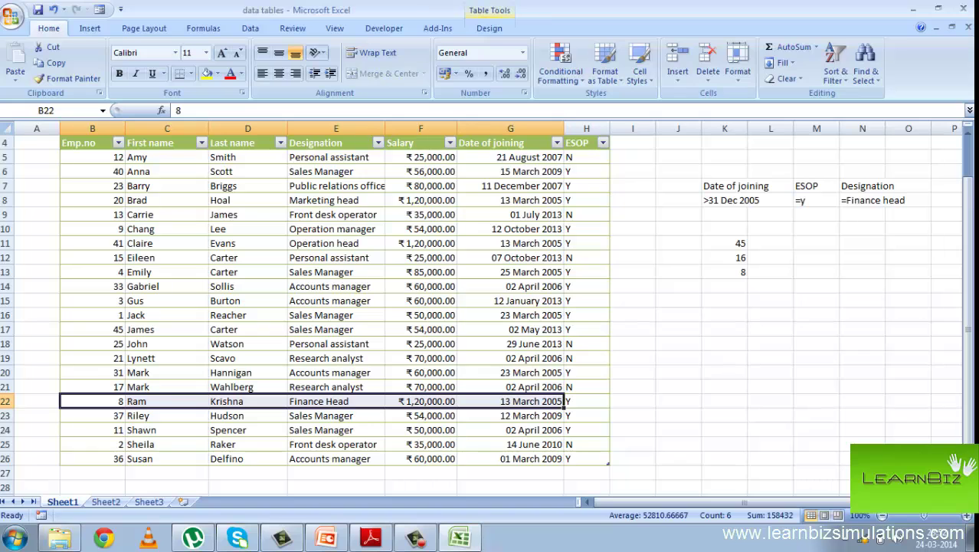
Step: Clear the highlighted row selection on the employee sheet
left_click(725, 286)
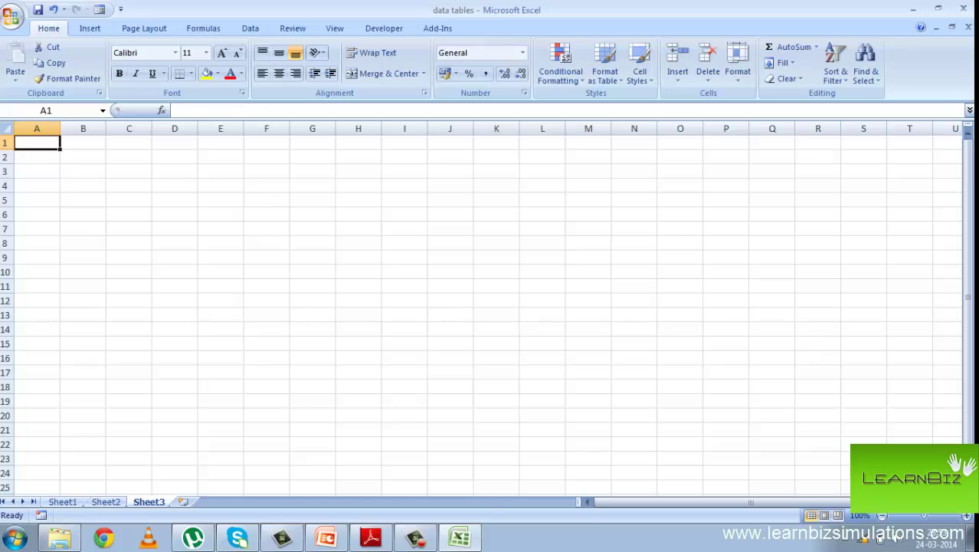
Step: Start a Microsoft Query import using the existing 'database' data source
key("alt+a")
key("f")
key("o")
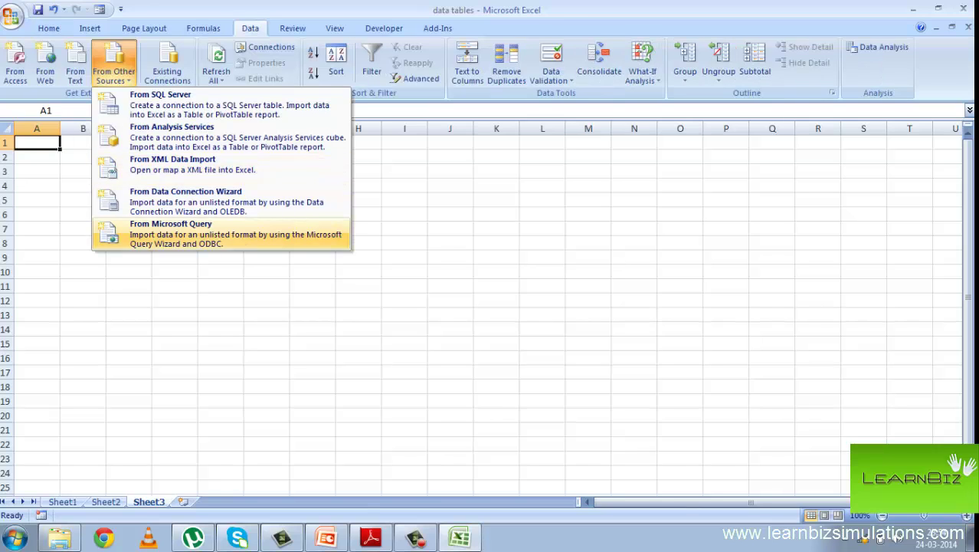
key("Return")
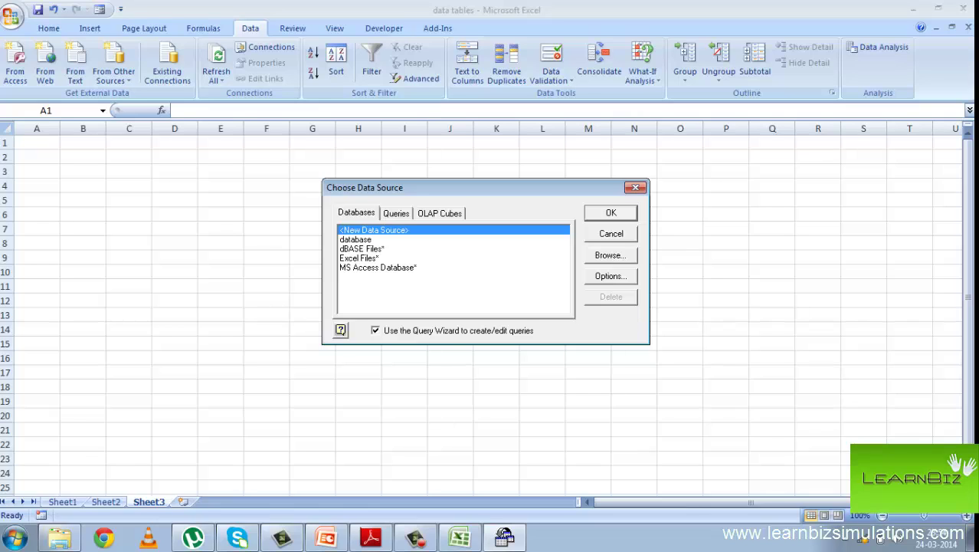
key("Return")
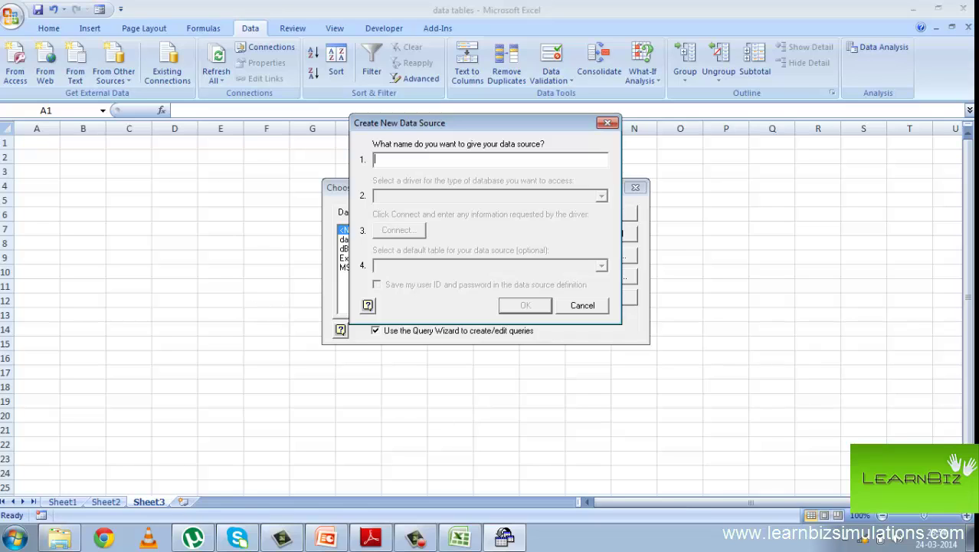
left_click(607, 123)
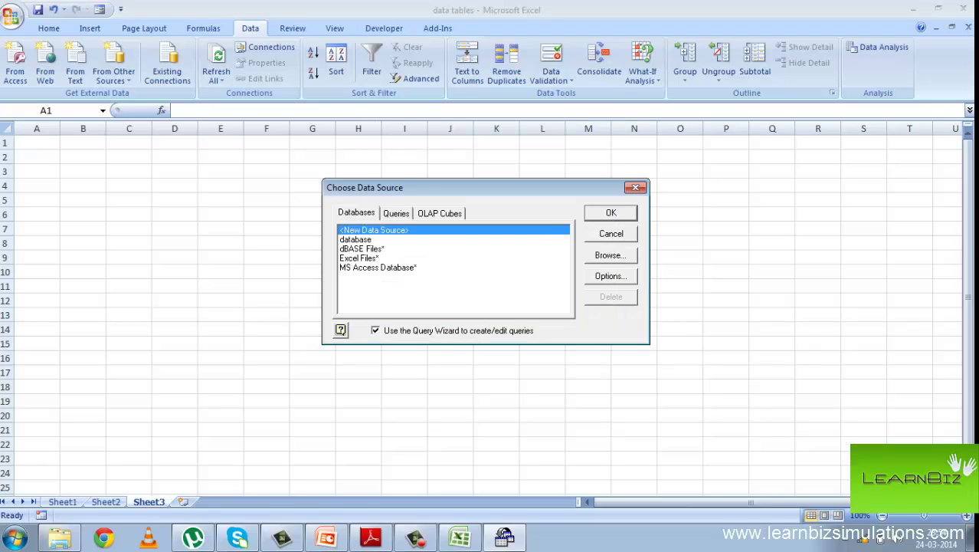
left_click(356, 239)
key("Return")
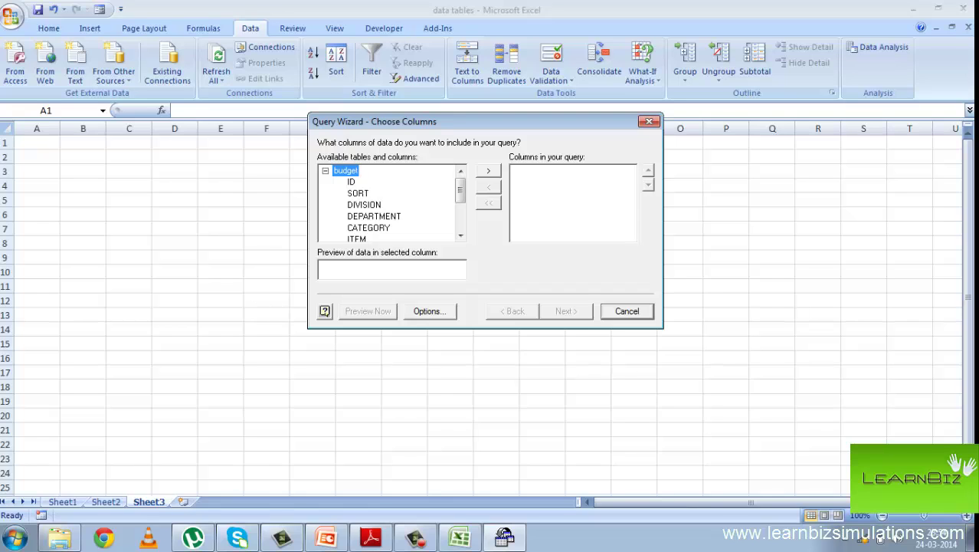
Step: Add every budget column, ID through VARIANCE, to the query and continue to filtering
left_click(490, 172)
left_click(490, 171)
left_click(490, 172)
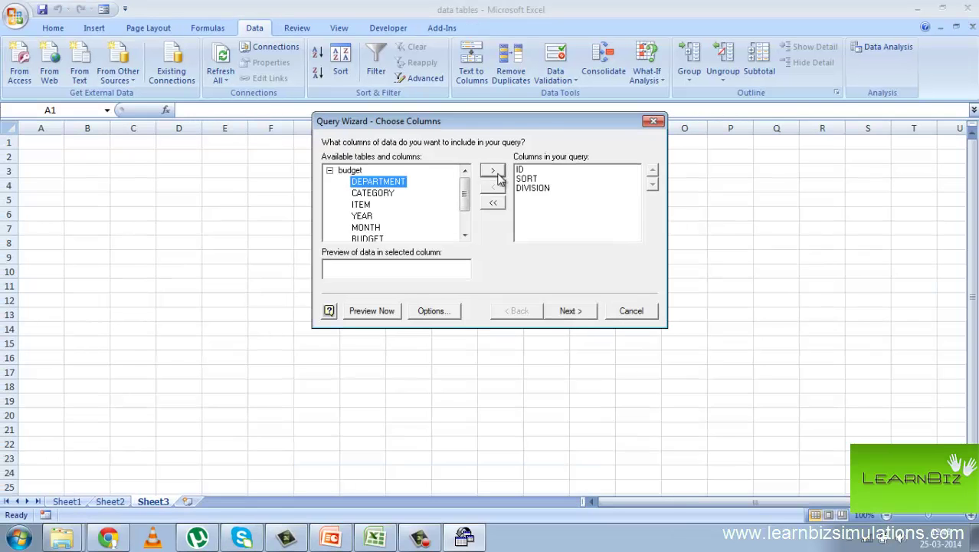
left_click(491, 172)
left_click(490, 171)
left_click(490, 172)
left_click(491, 171)
left_click(494, 172)
left_click(494, 172)
left_click(493, 171)
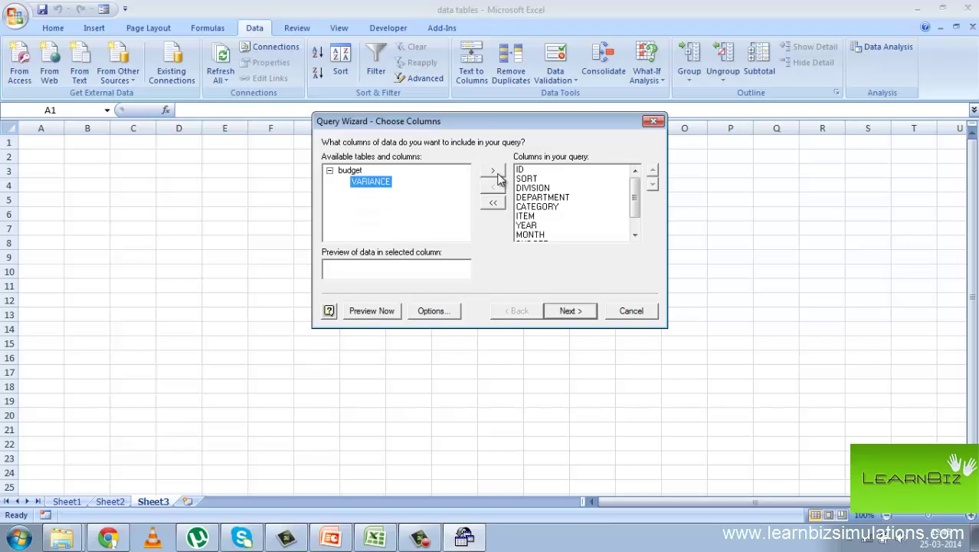
left_click(494, 172)
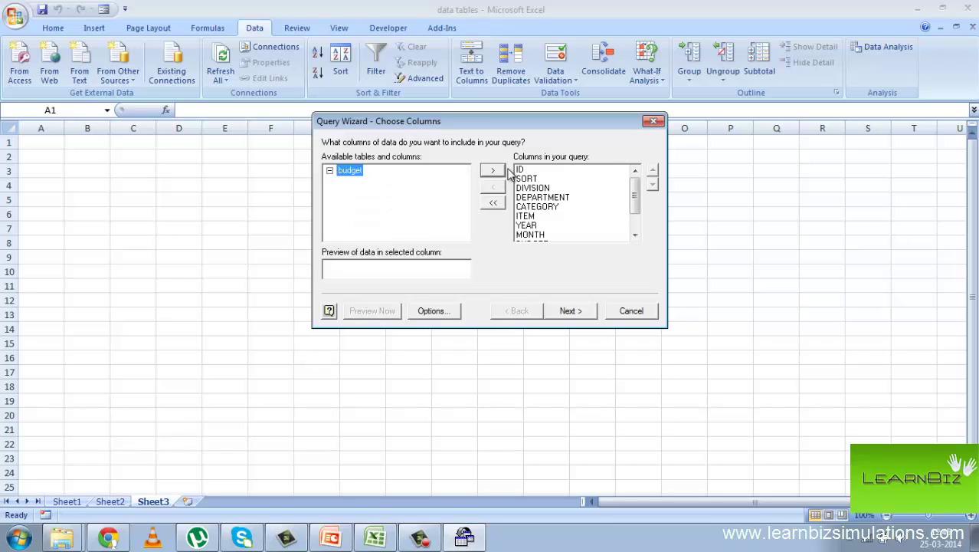
left_click(582, 314)
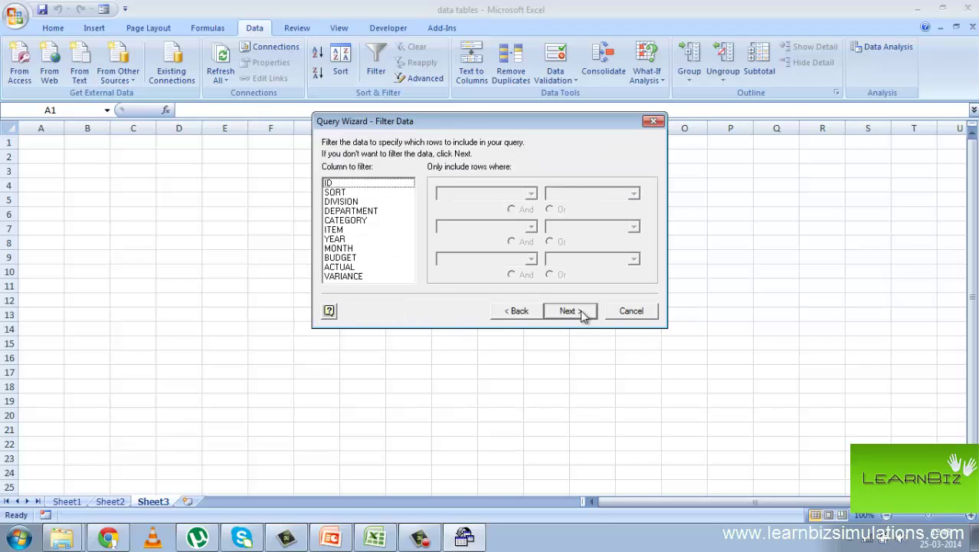
Step: Filter the query to DIVISION equals N. America and DEPARTMENT equals Shipping
left_click(357, 202)
left_click(532, 193)
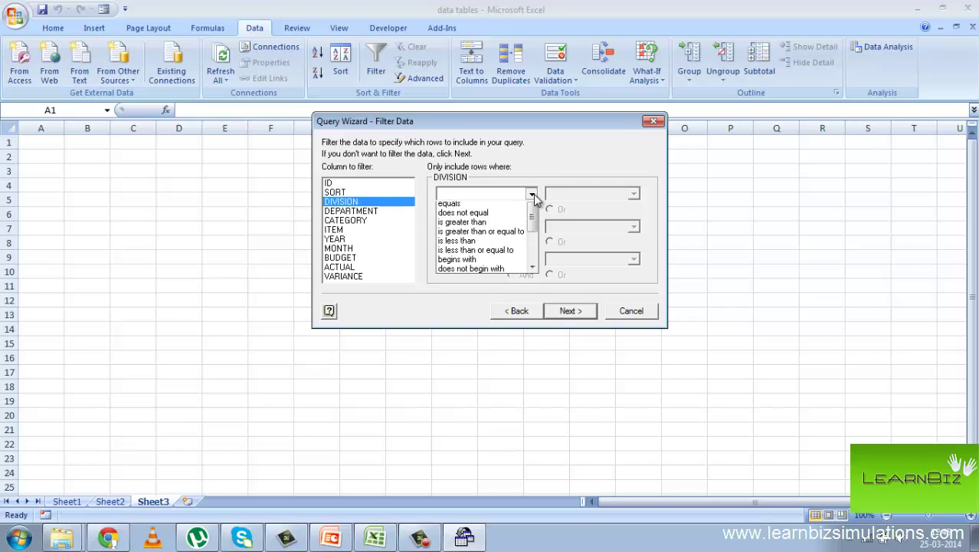
left_click(521, 216)
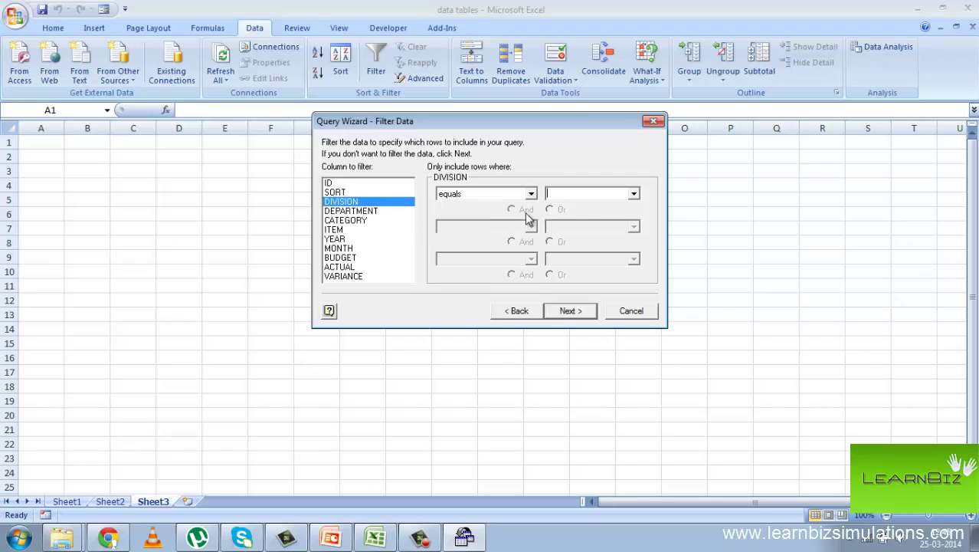
left_click(633, 194)
left_click(619, 228)
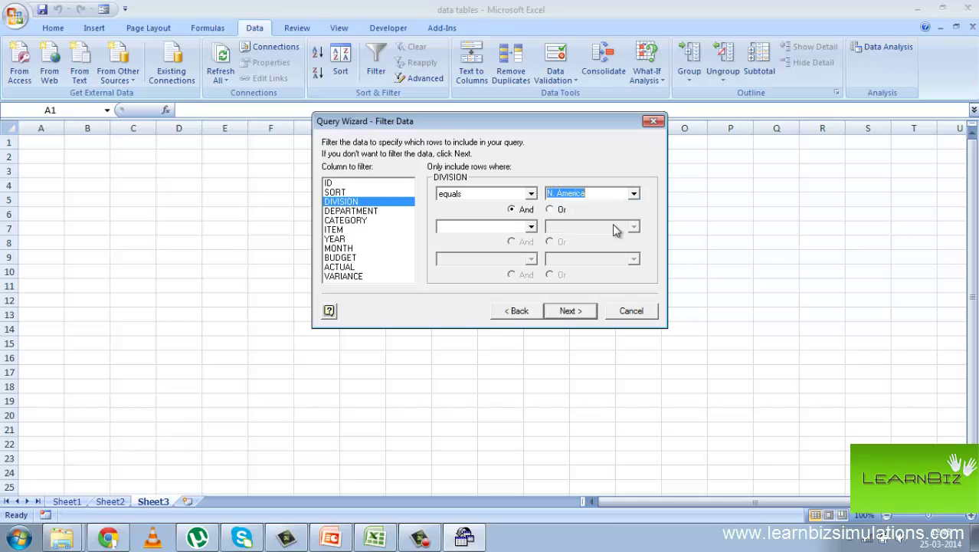
left_click(400, 210)
left_click(530, 194)
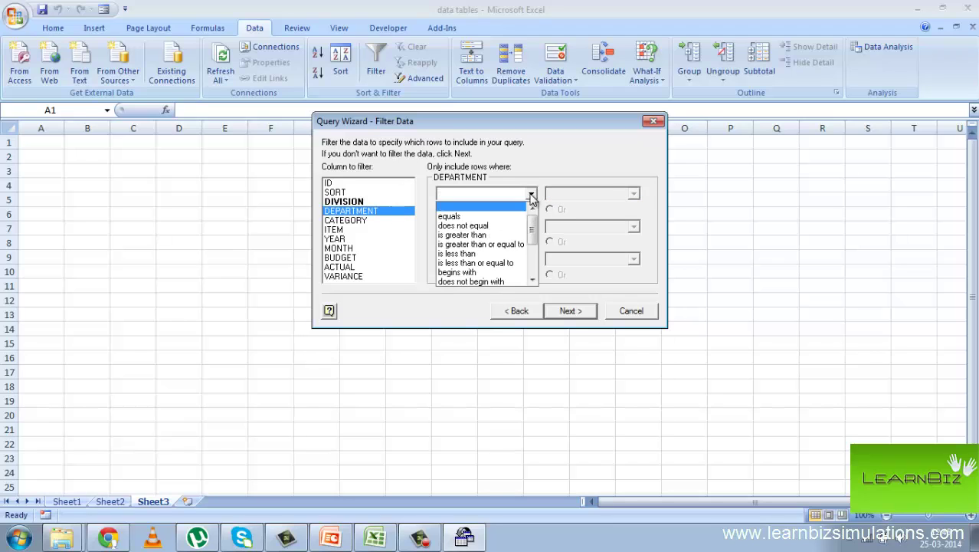
left_click(510, 215)
left_click(634, 194)
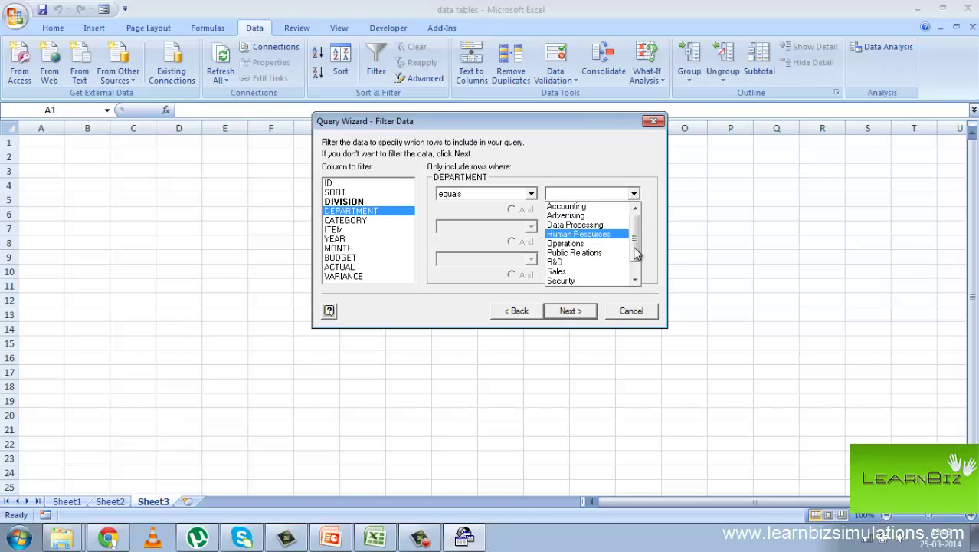
scroll(625, 245, "down", 1)
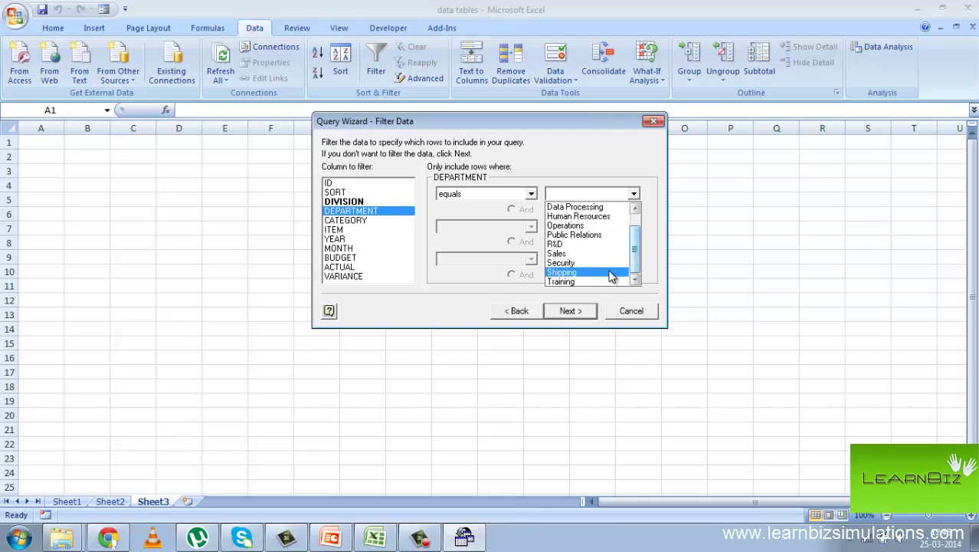
left_click(611, 272)
Step: Exclude the Compensation and Facility values from the CATEGORY column
left_click(361, 221)
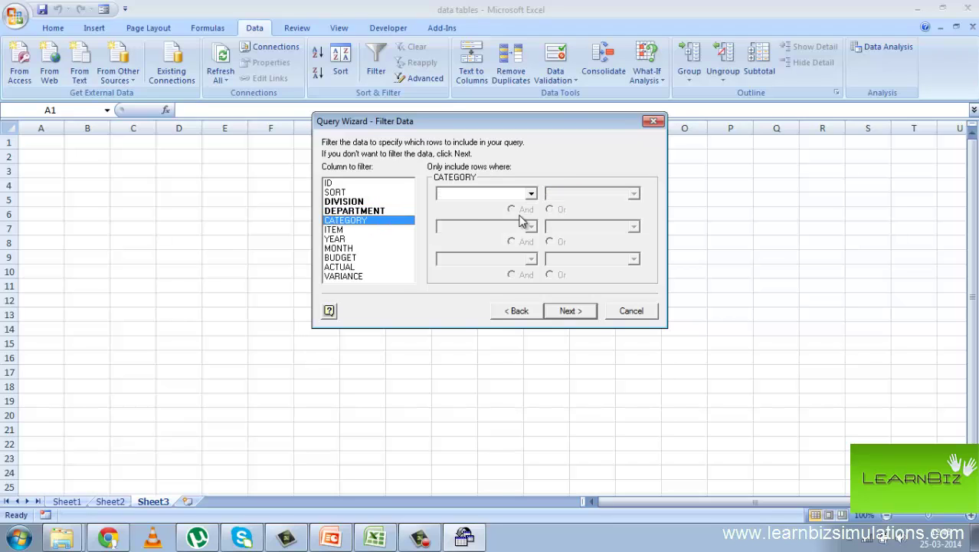
left_click(532, 193)
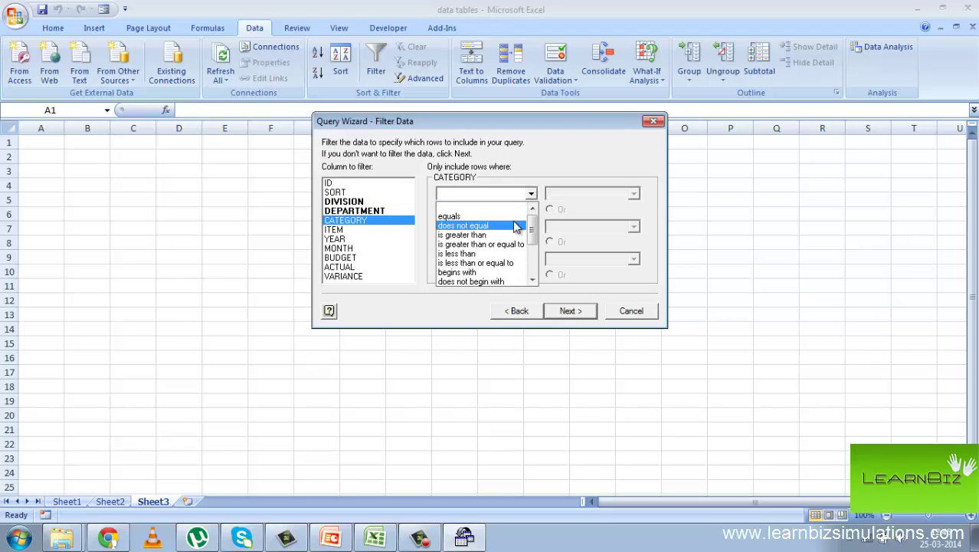
left_click(518, 226)
left_click(634, 195)
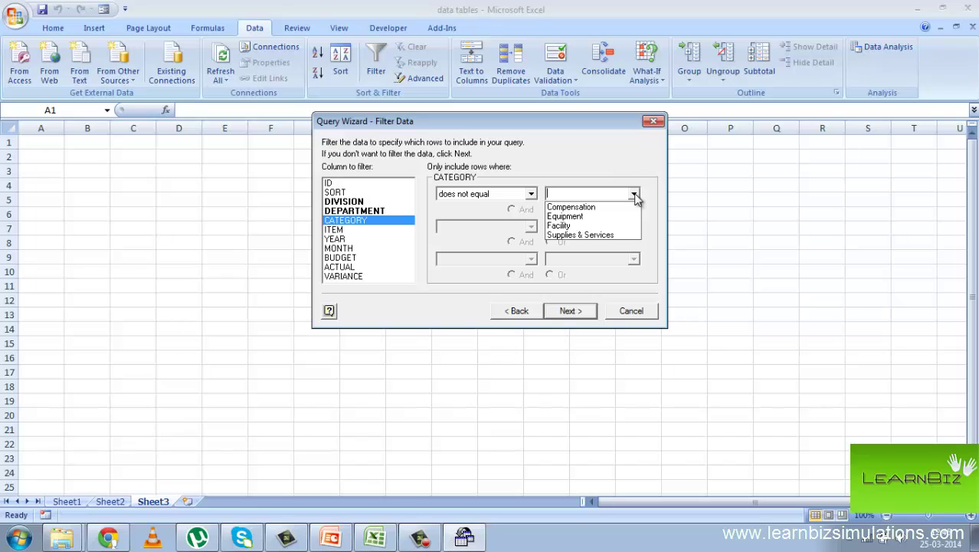
left_click(617, 207)
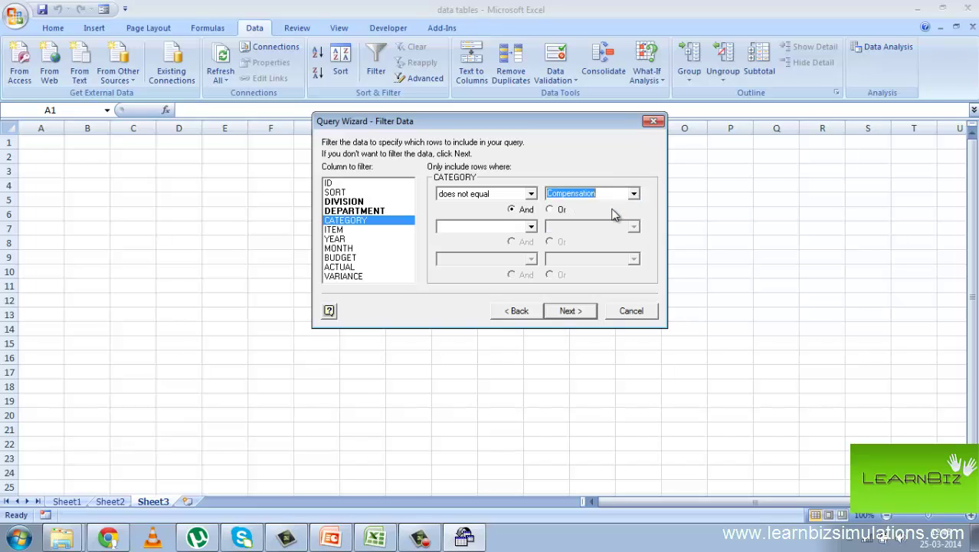
left_click(528, 227)
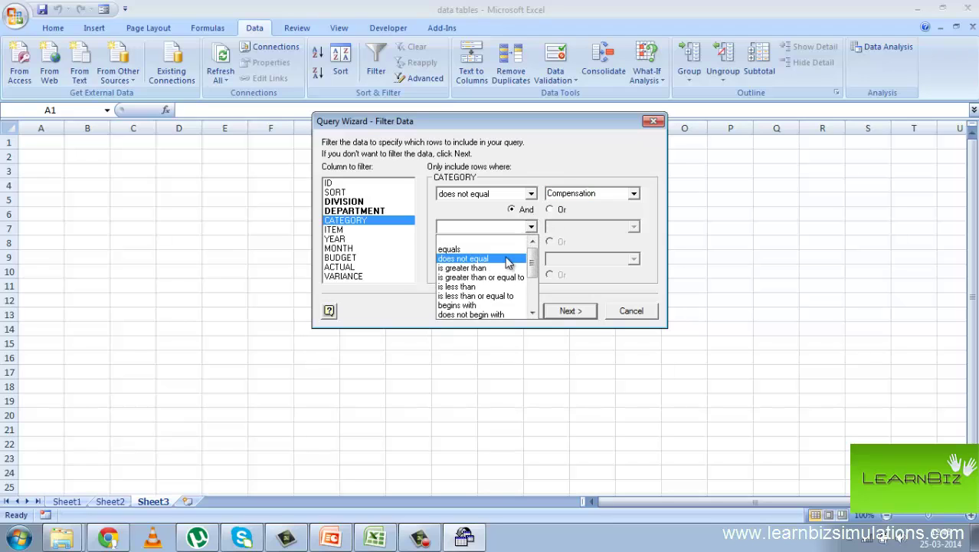
left_click(506, 259)
left_click(634, 228)
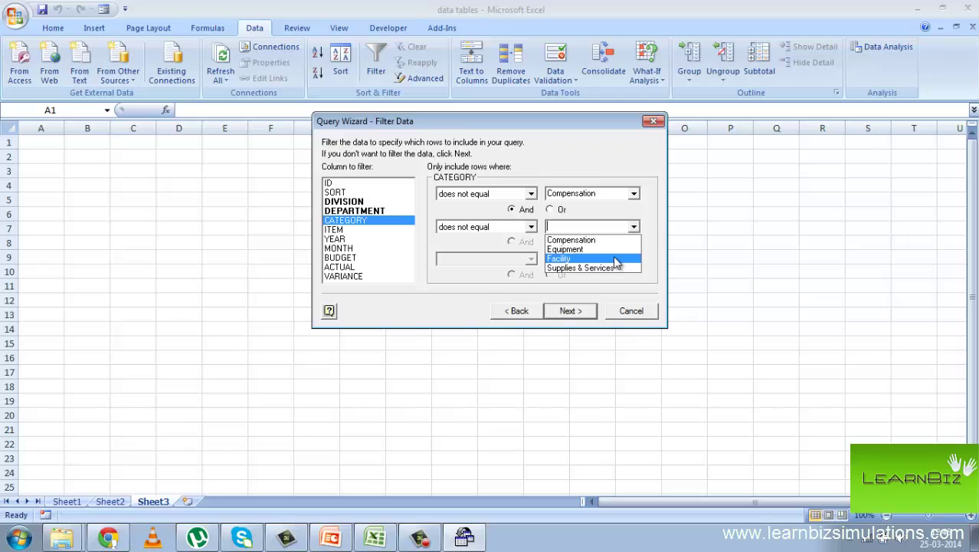
left_click(615, 260)
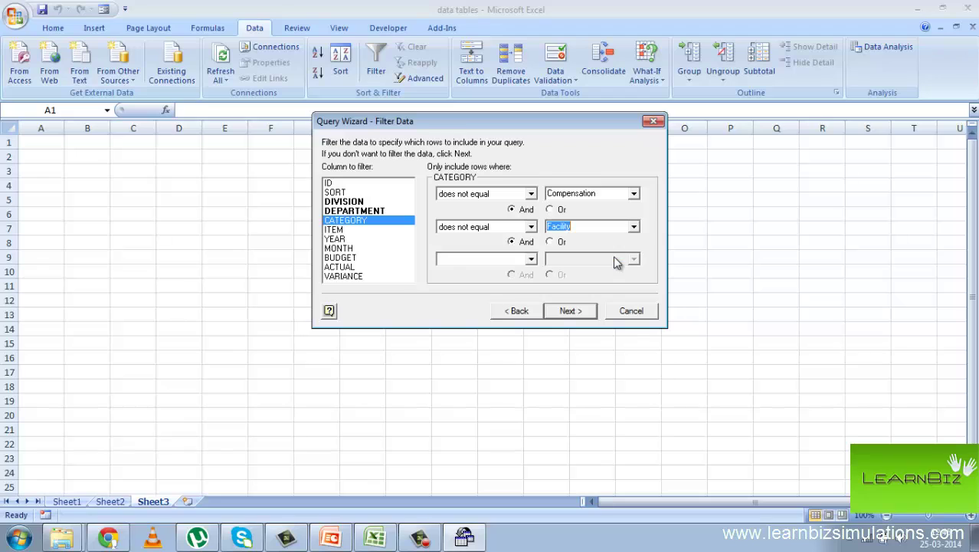
Step: Keep only rows with YEAR greater than 2008 and continue to sort order
left_click(341, 240)
left_click(531, 193)
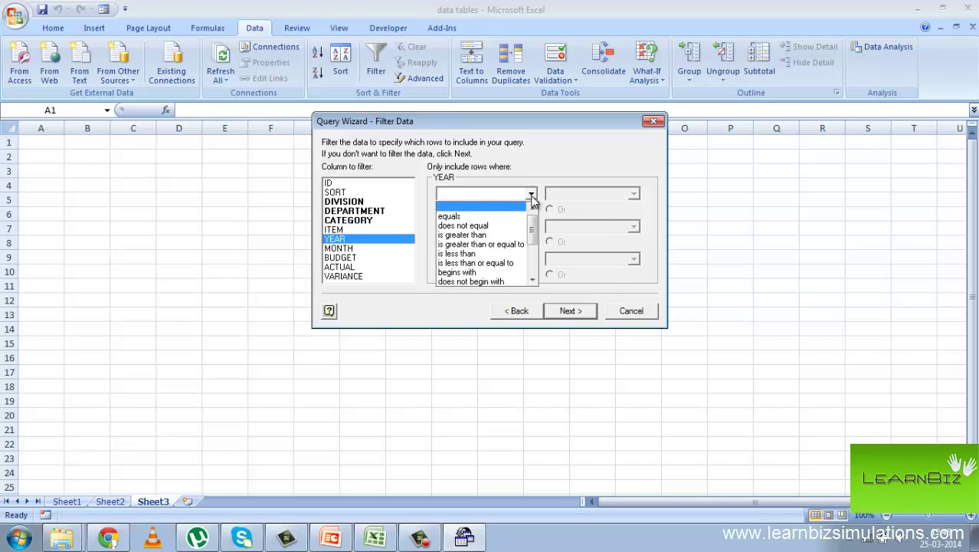
left_click(511, 235)
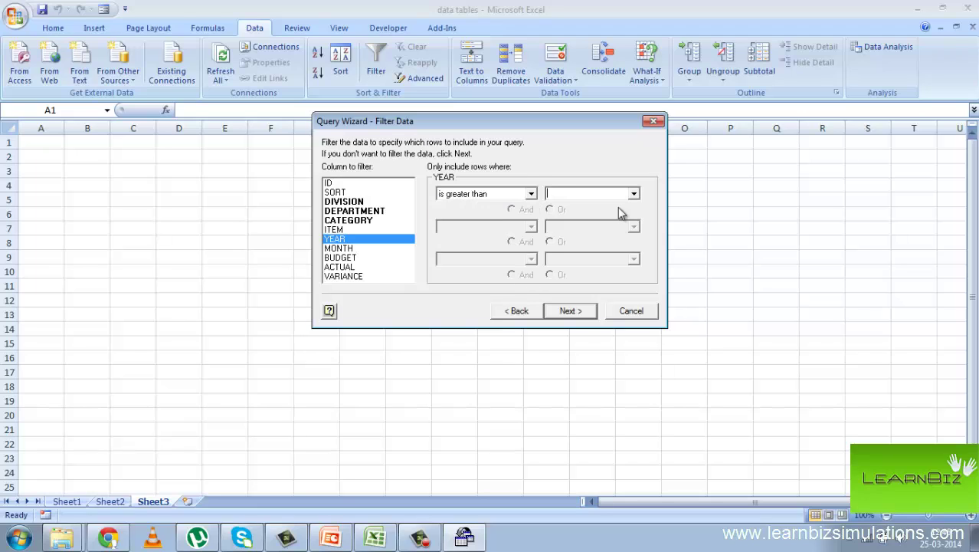
left_click(634, 194)
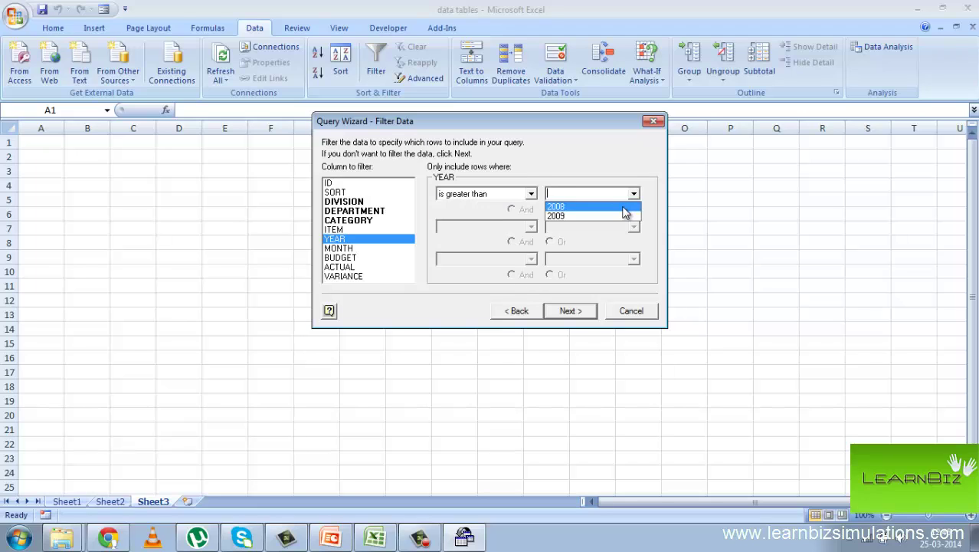
left_click(623, 203)
left_click(578, 315)
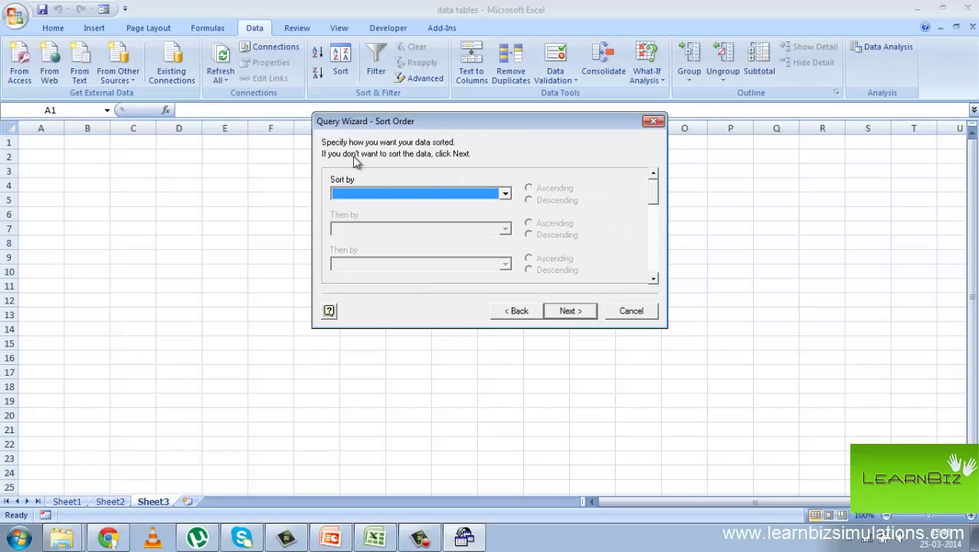
Step: Sort the query results by ID ascending and finish, returning the data to Excel
left_click(506, 193)
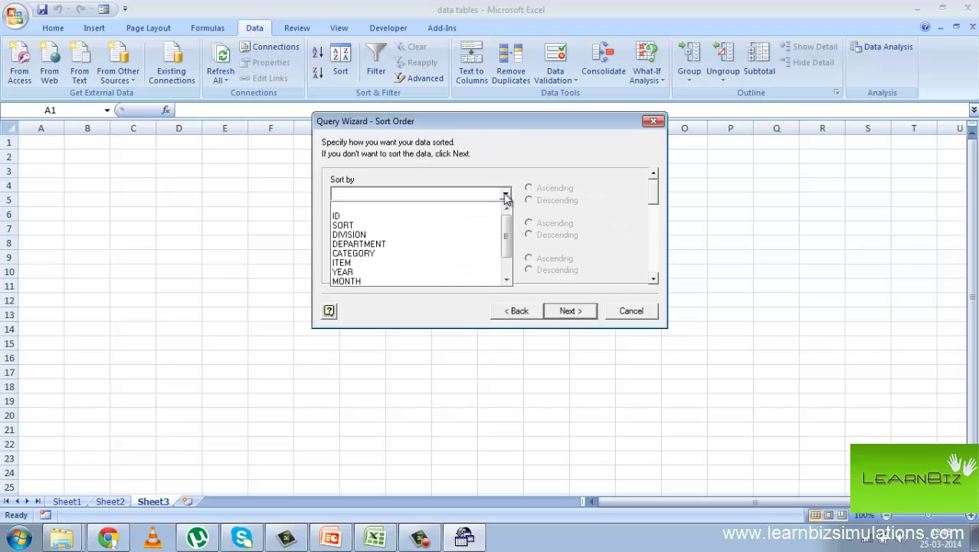
left_click(473, 216)
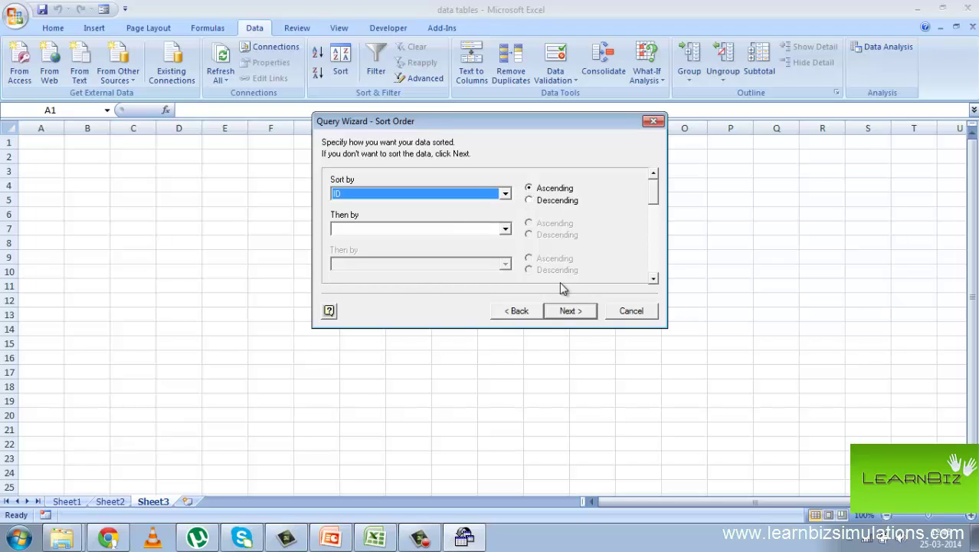
left_click(565, 311)
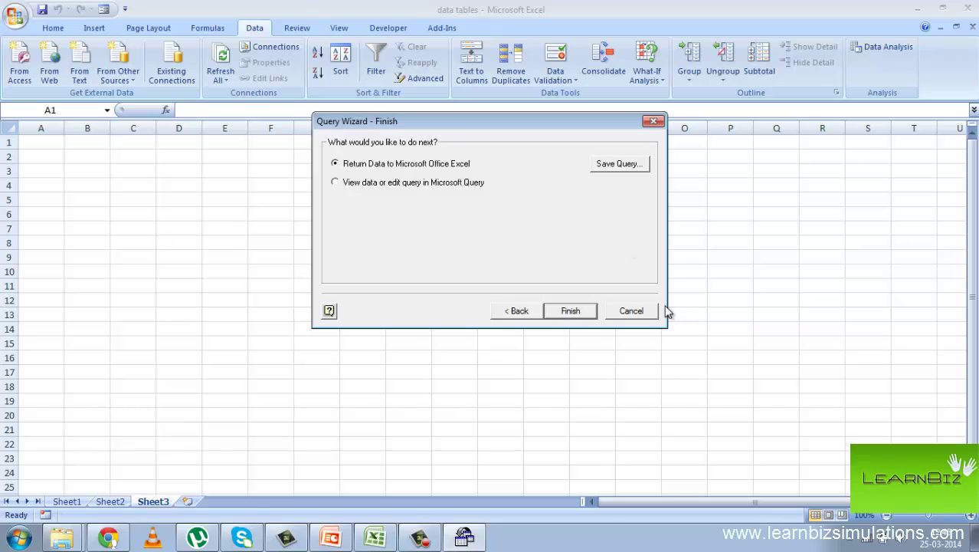
left_click(581, 310)
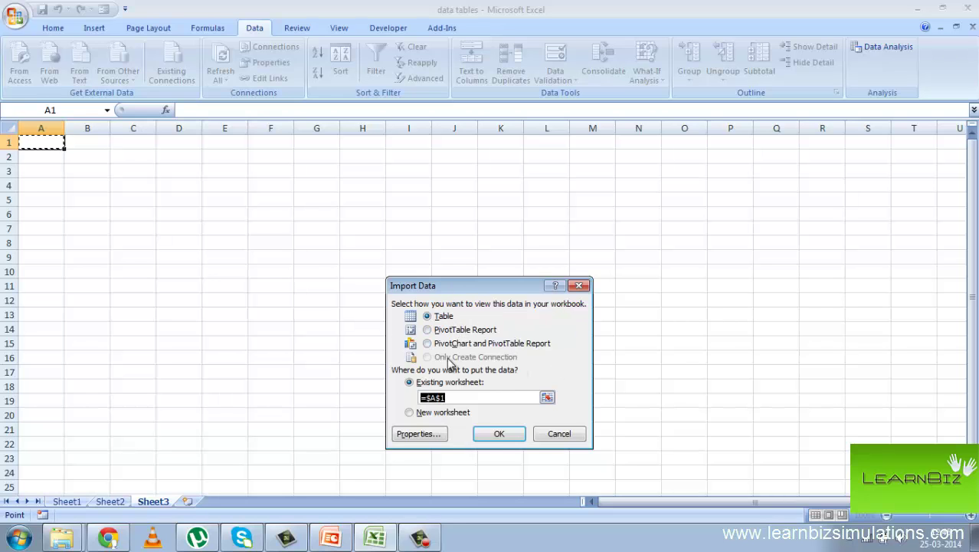
Step: Import the results as a table at =$A$1 on Sheet3 and scroll through the imported rows
left_click(499, 434)
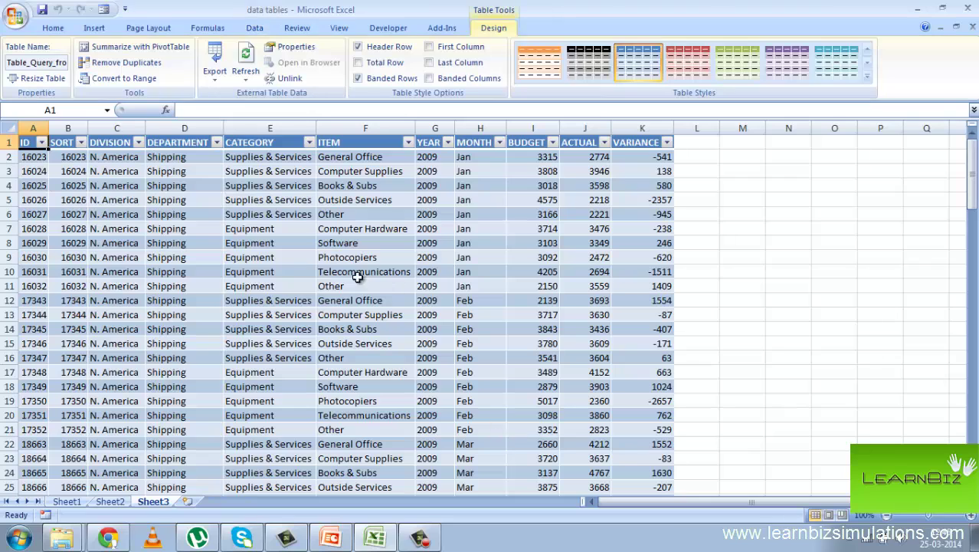
left_click_drag(973, 182, 973, 188)
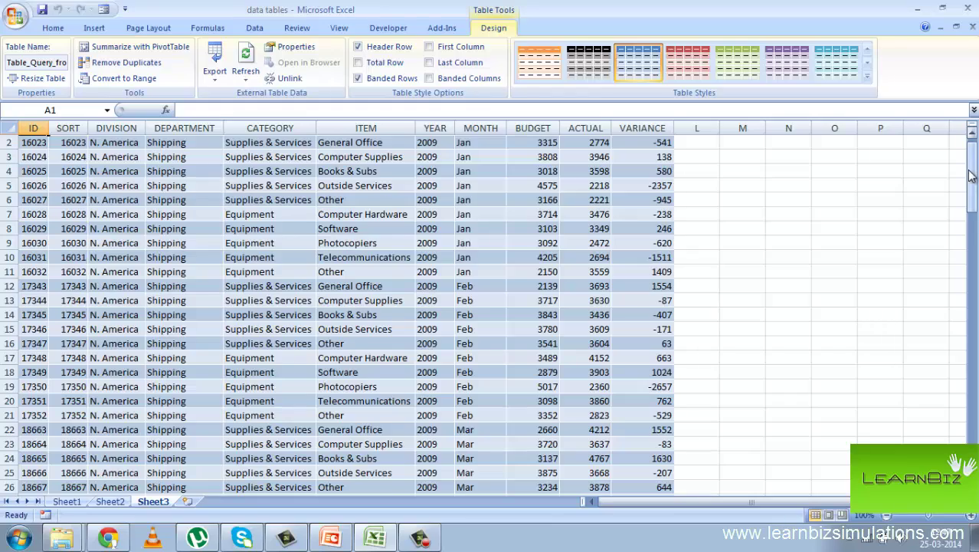
left_click_drag(970, 175, 971, 153)
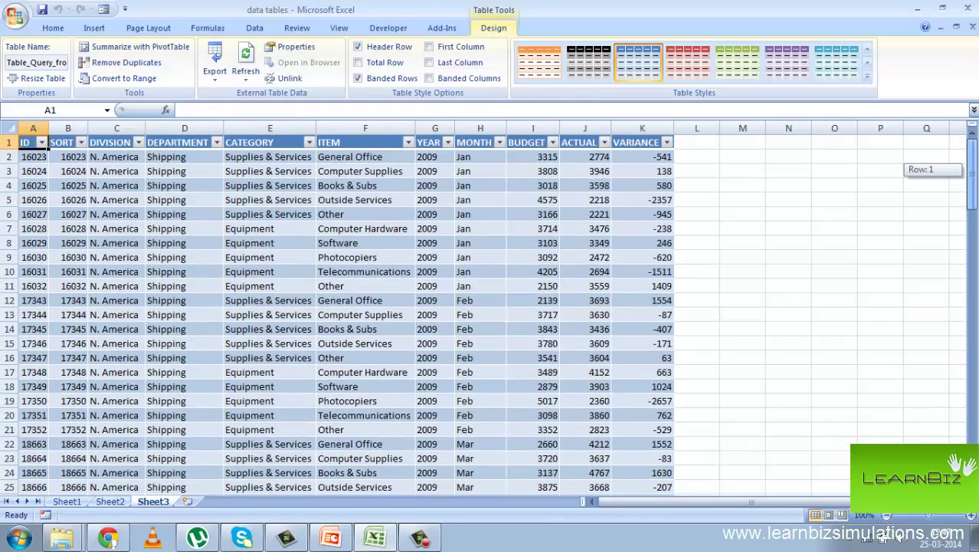